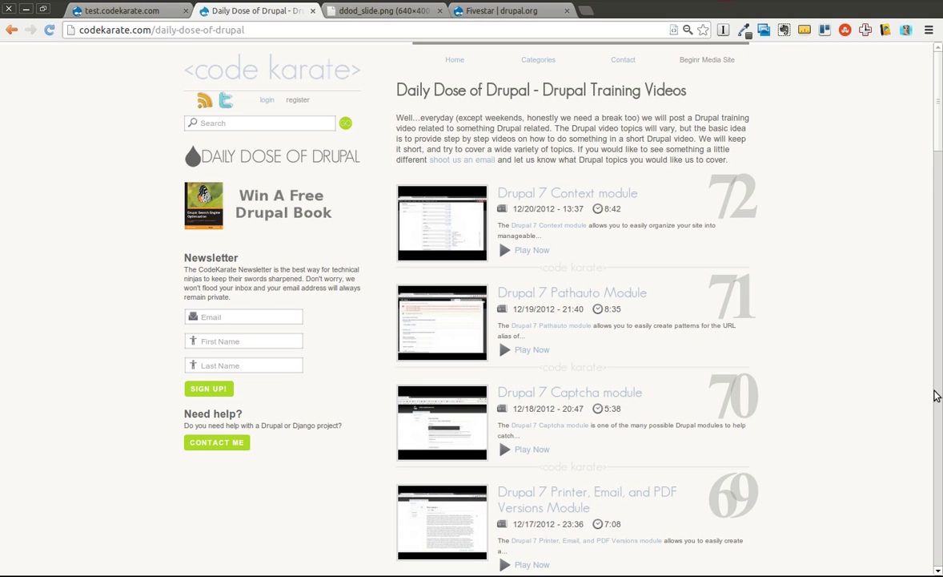
# Step: Glance at the ddod_slide.png slide, then bring up the Fivestar | drupal.org project page
pyautogui.click(379, 12)
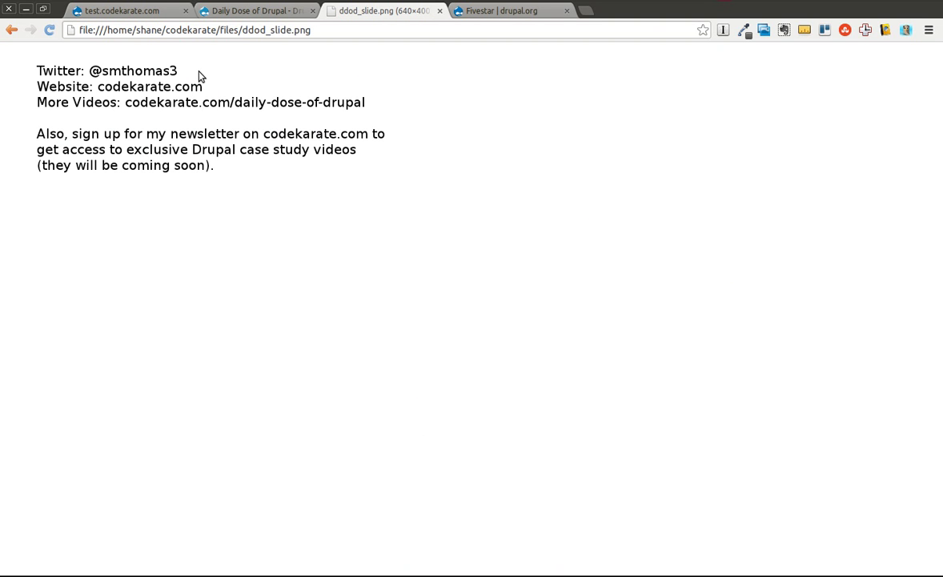
pyautogui.click(255, 12)
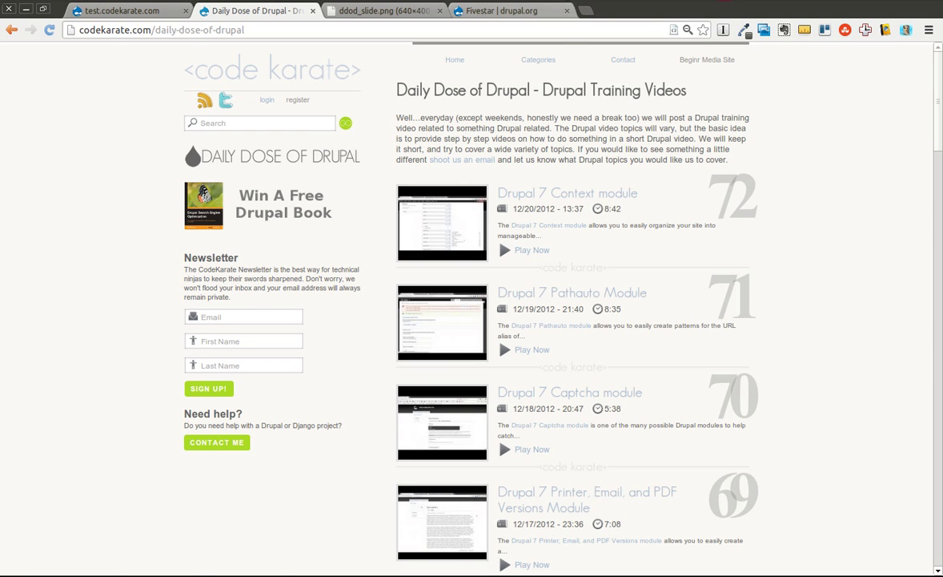
pyautogui.click(548, 14)
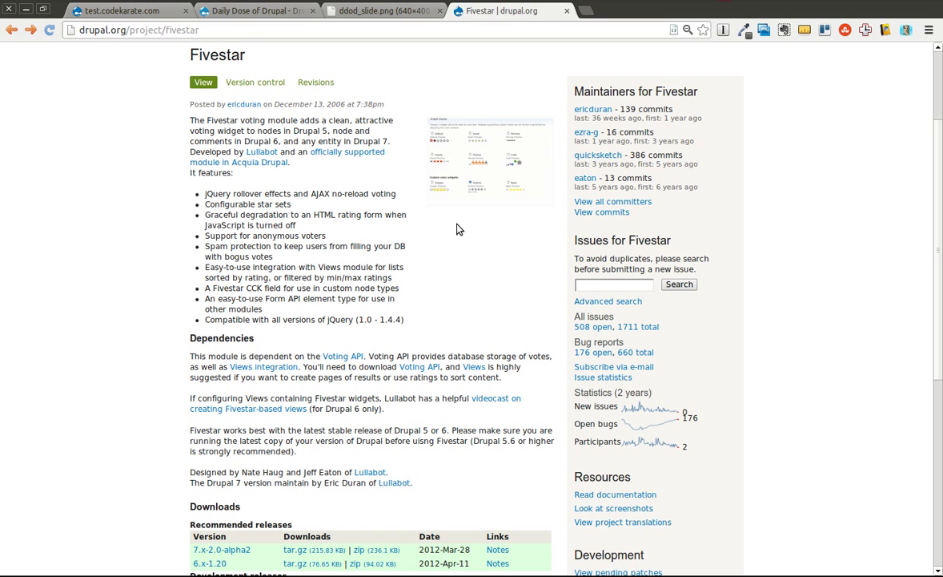
# Step: View the full-size Fivestar widget settings screenshot and go back to the project page
pyautogui.click(453, 164)
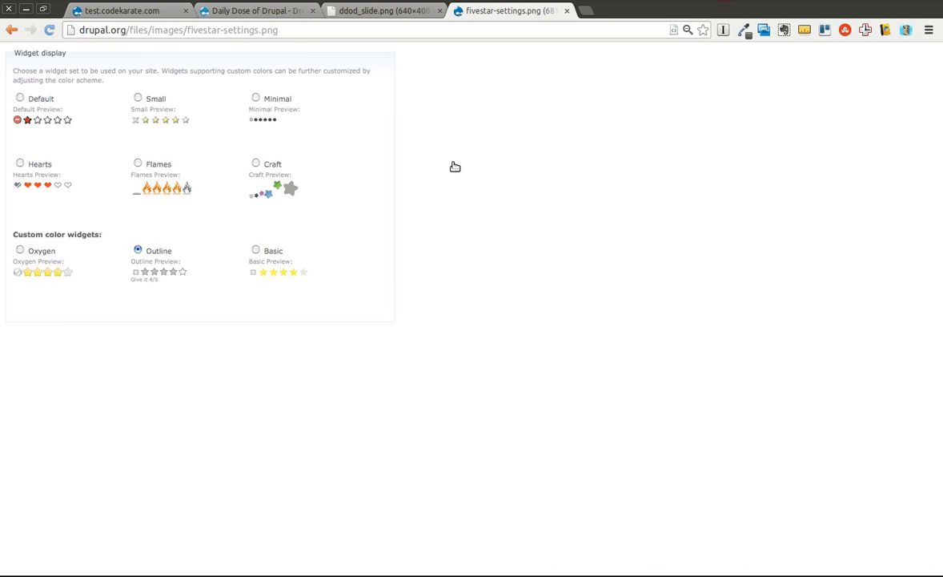
pyautogui.click(13, 30)
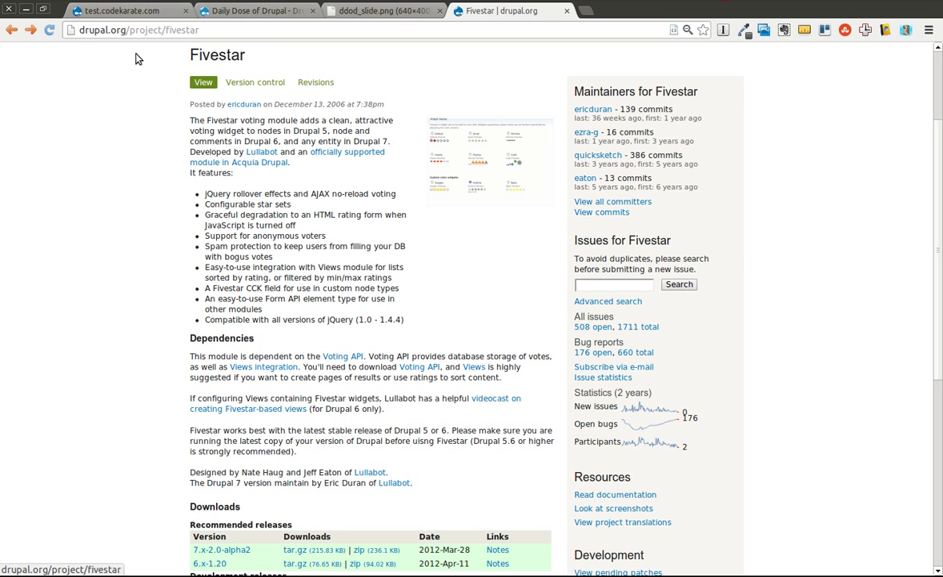
# Step: Enable the Fivestar and Voting API modules on the test site
pyautogui.click(95, 12)
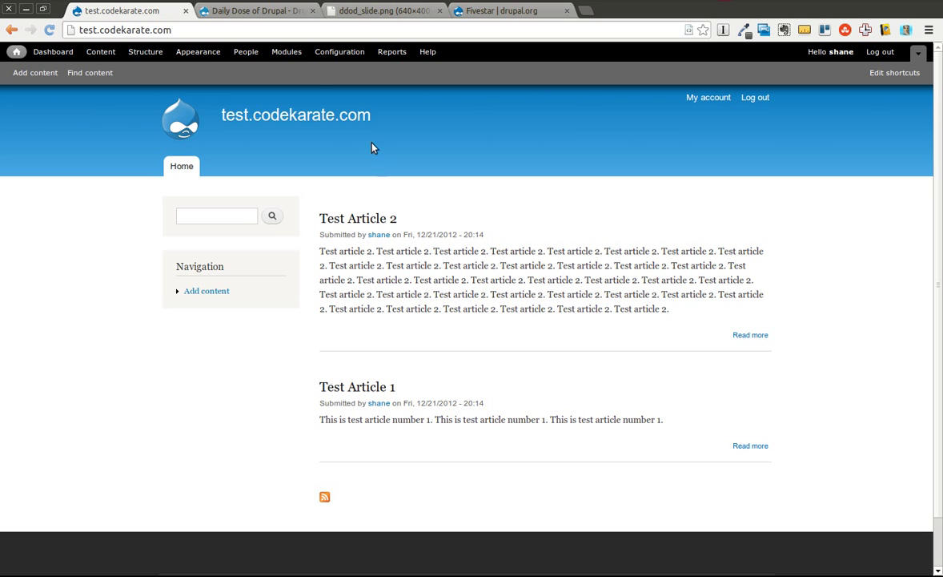
pyautogui.click(286, 52)
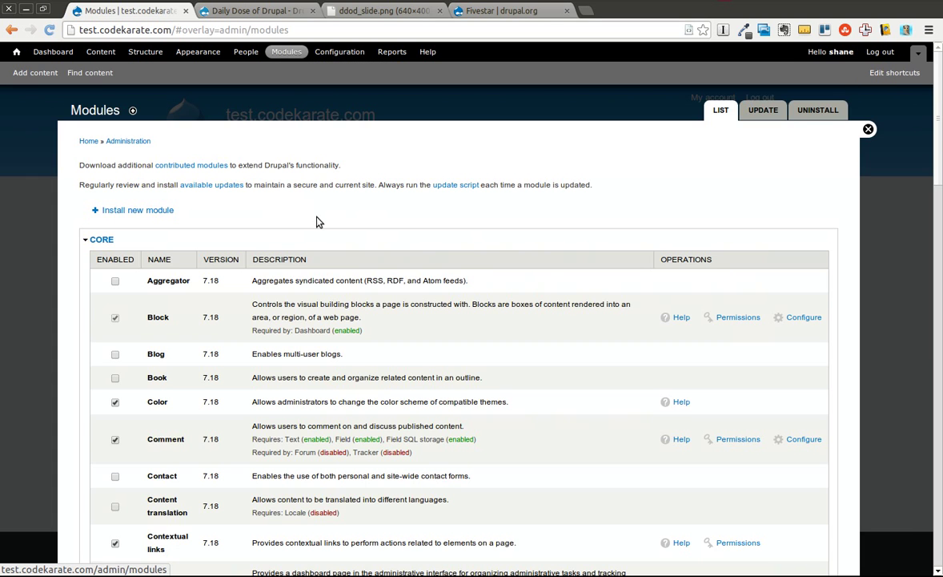
pyautogui.scroll(-10, 316, 225)
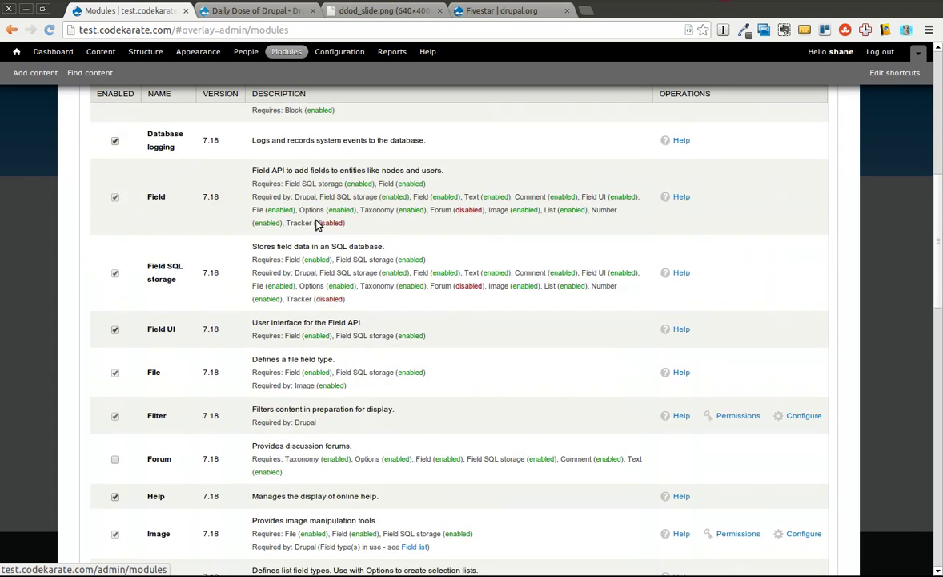
pyautogui.scroll(-8, 316, 225)
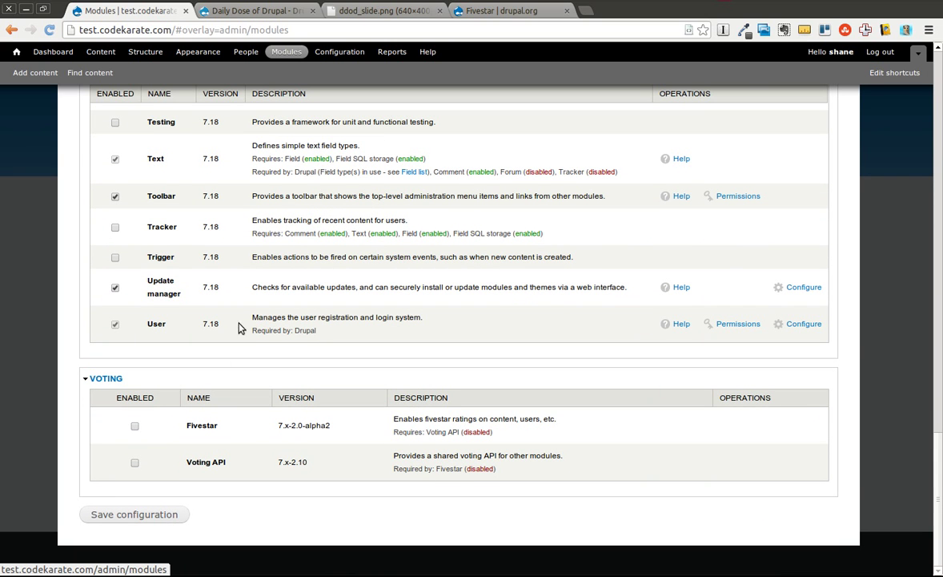
pyautogui.click(135, 425)
pyautogui.click(136, 464)
pyautogui.click(149, 516)
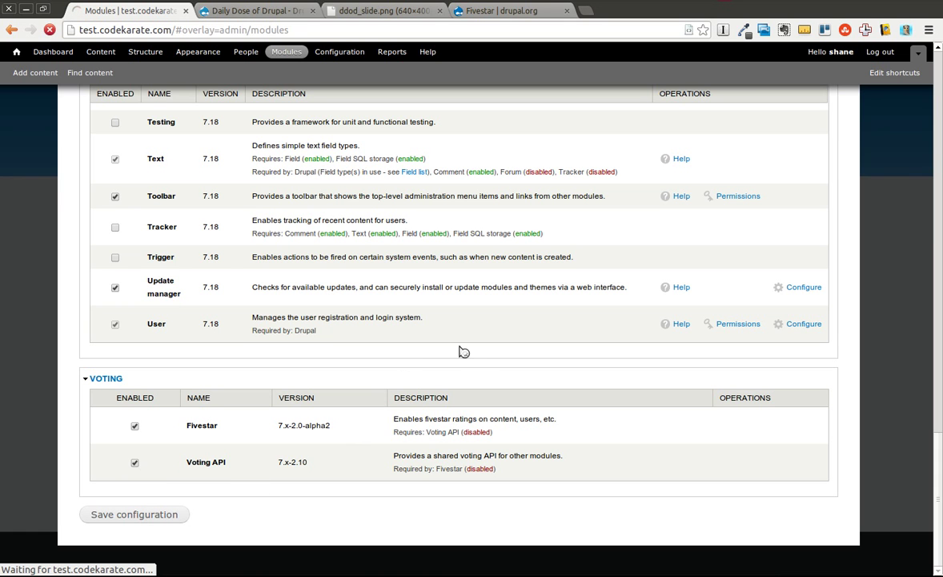
# Step: Grant authenticated users the Fivestar 'rate content' permission and save it
pyautogui.scroll(-20, 478, 357)
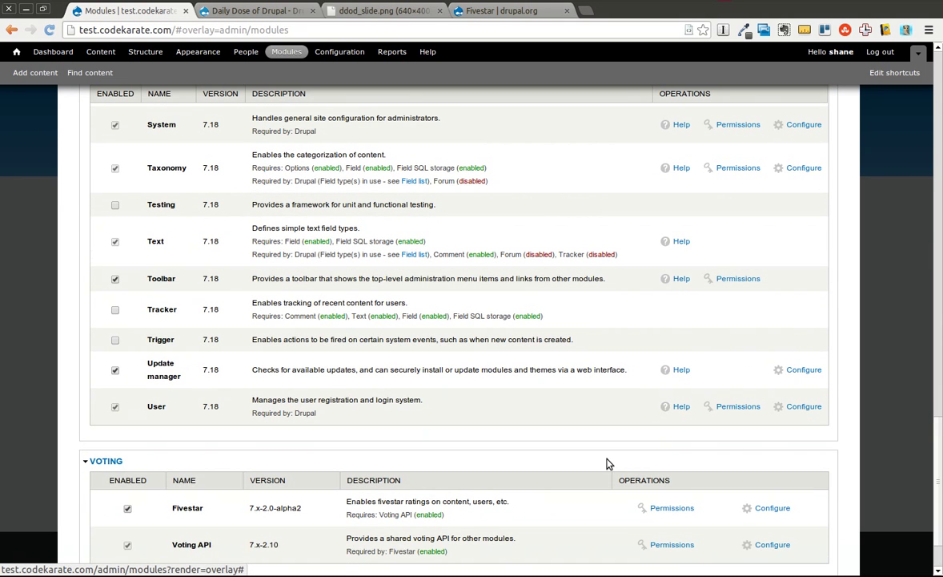
pyautogui.click(672, 507)
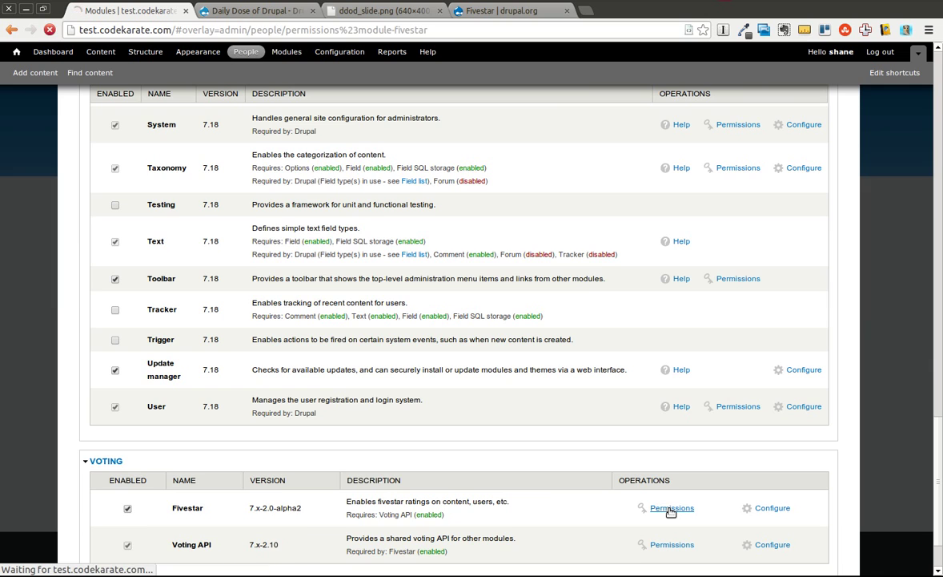
pyautogui.scroll(-5, 341, 269)
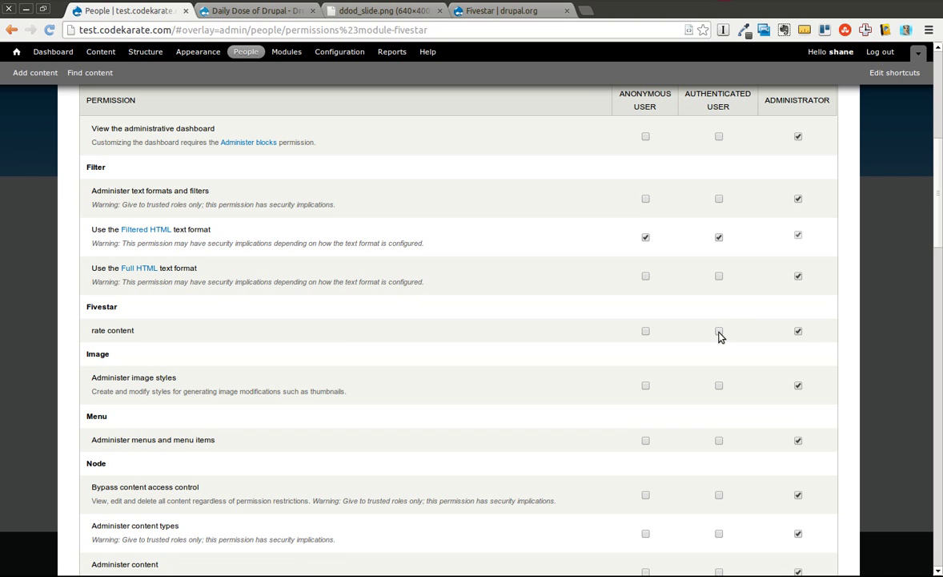
pyautogui.click(719, 331)
pyautogui.scroll(-15, 722, 336)
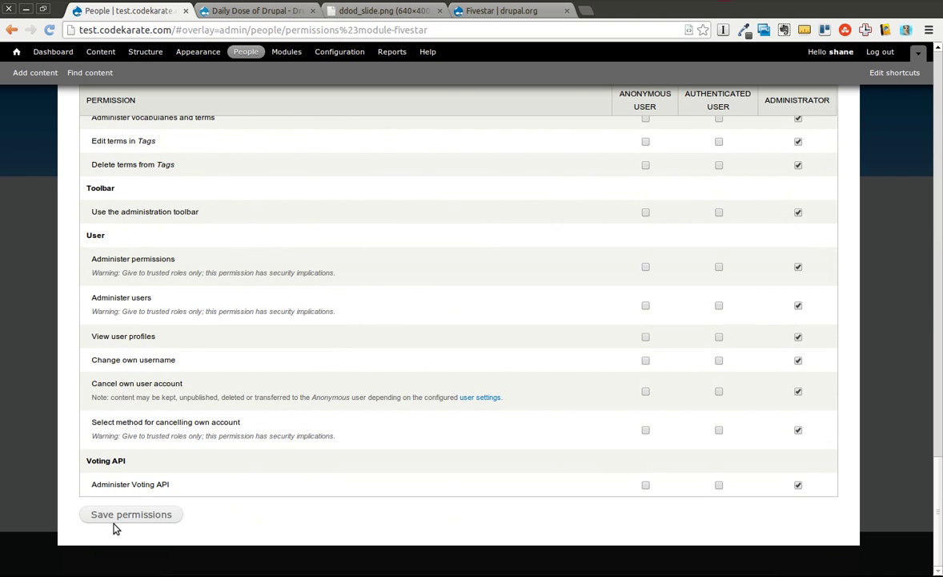
pyautogui.click(109, 514)
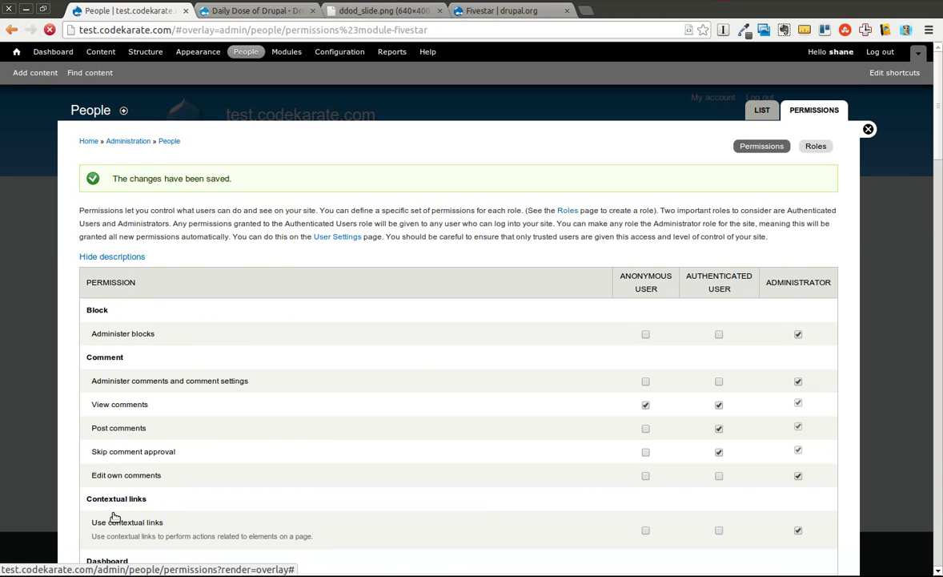
# Step: Start a new user account with username 'test' and the user's e-mail address
pyautogui.click(242, 52)
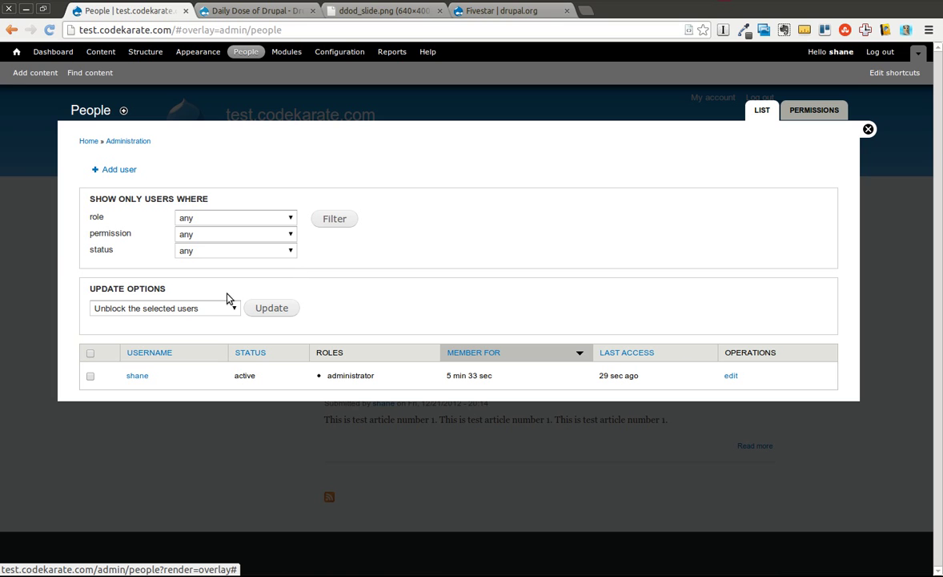
pyautogui.click(108, 168)
pyautogui.click(161, 202)
pyautogui.write('test')
pyautogui.press('Tab')
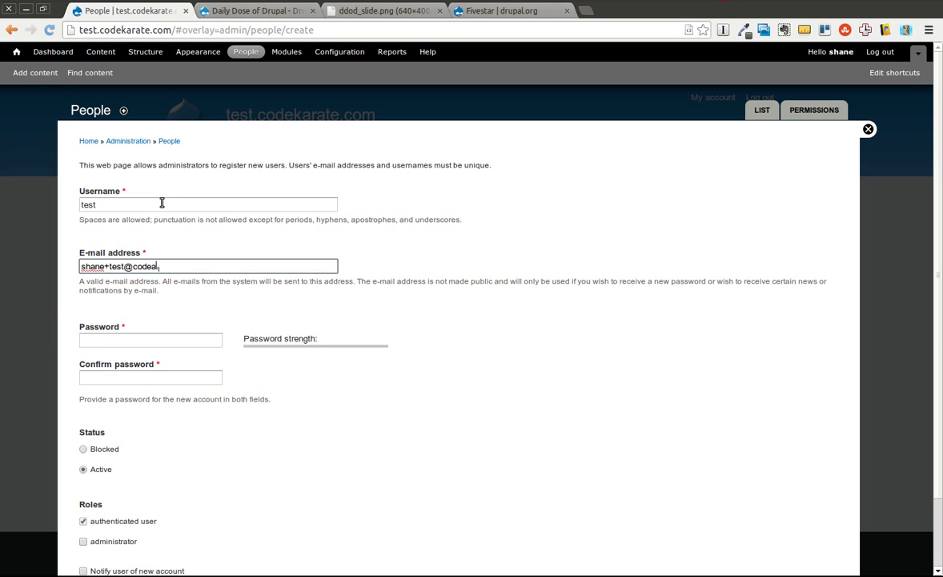
pyautogui.write('kara')
pyautogui.press('Down')
# Step: Enter and confirm the account password, create the account, and return home
pyautogui.press('Tab')
pyautogui.write('test12')
pyautogui.press('Tab')
pyautogui.write('test12')
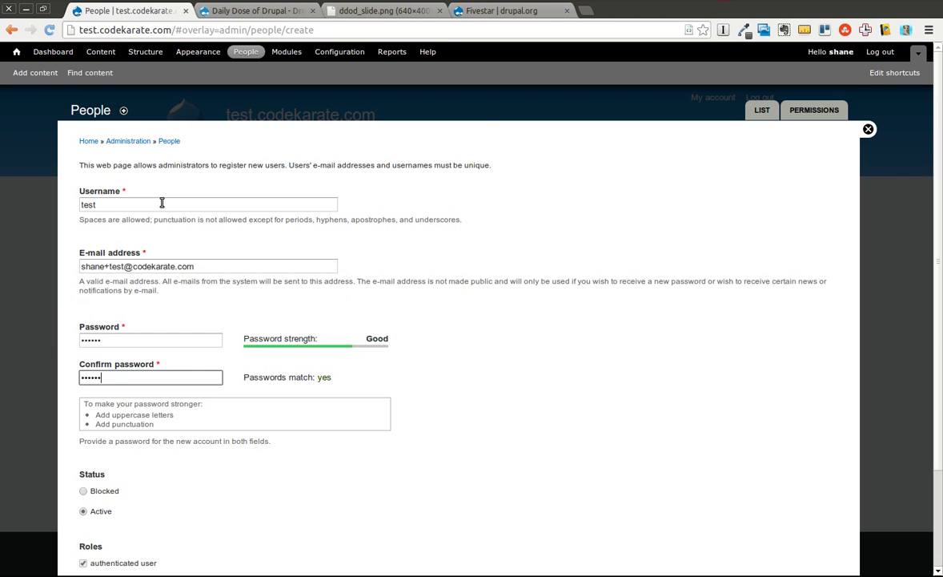
pyautogui.scroll(-3, 309, 316)
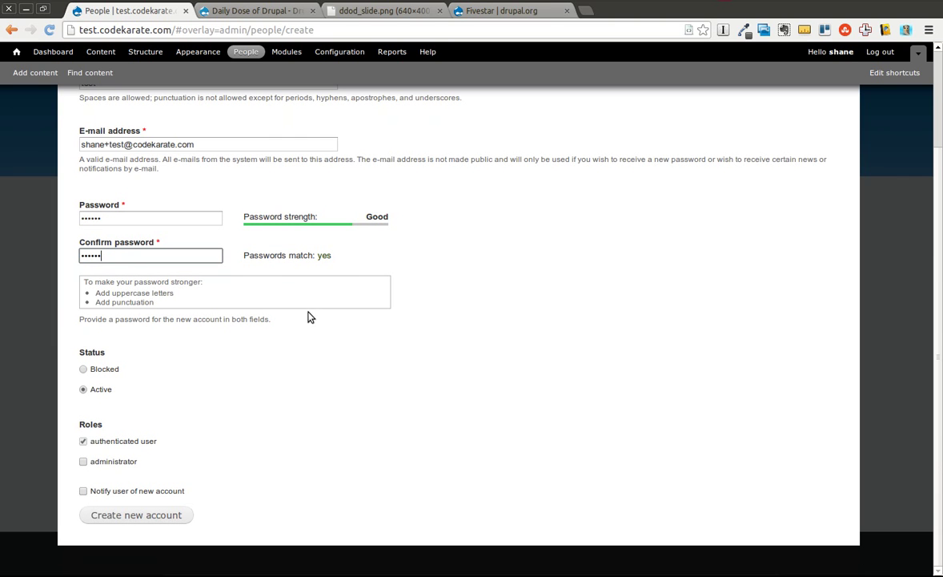
pyautogui.click(136, 514)
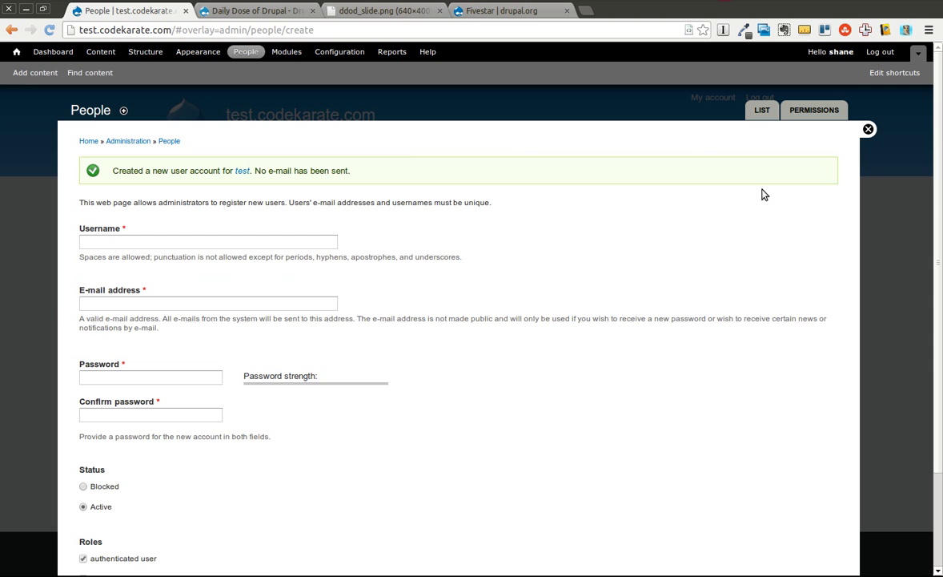
pyautogui.click(867, 129)
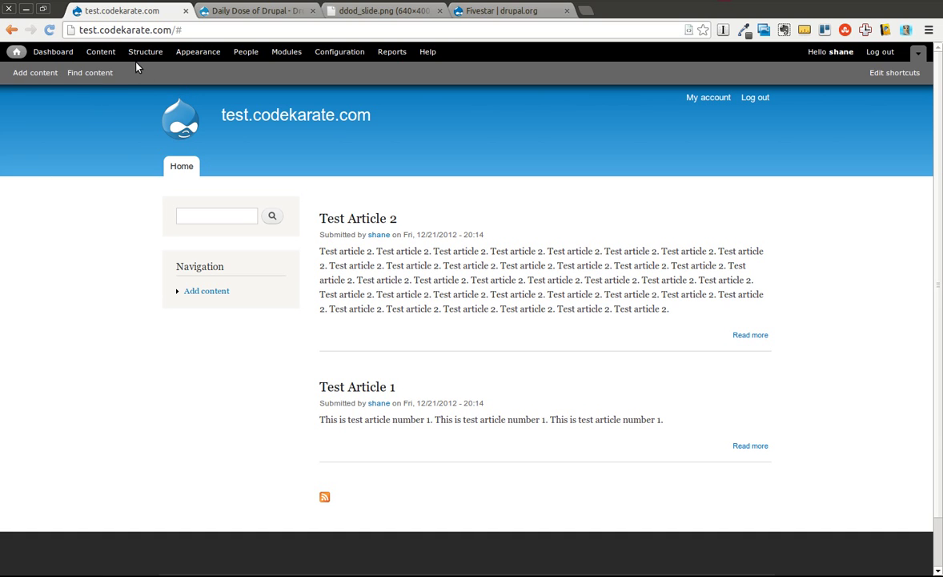
# Step: Open the Fivestar settings page, leaving its Tags field as the default 'vote'
pyautogui.click(321, 55)
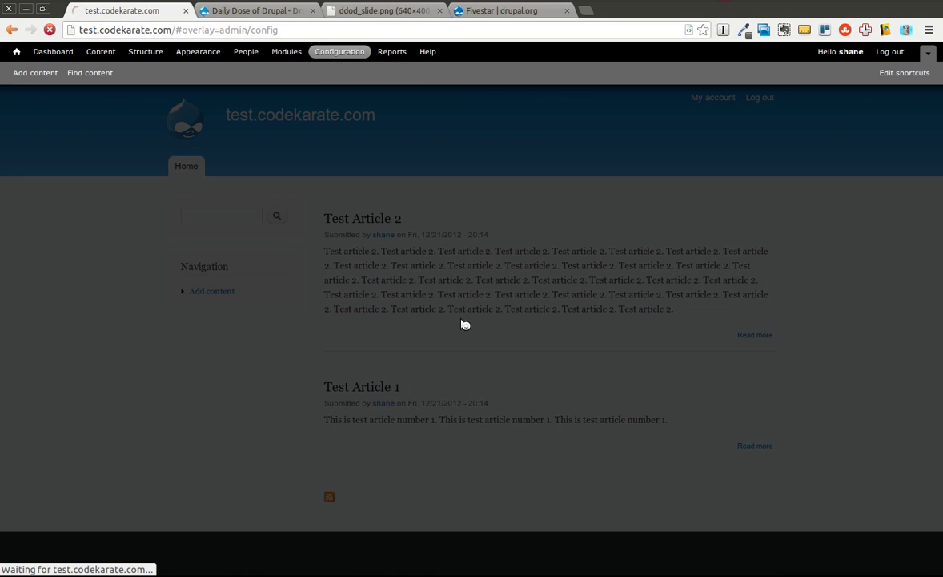
pyautogui.click(286, 51)
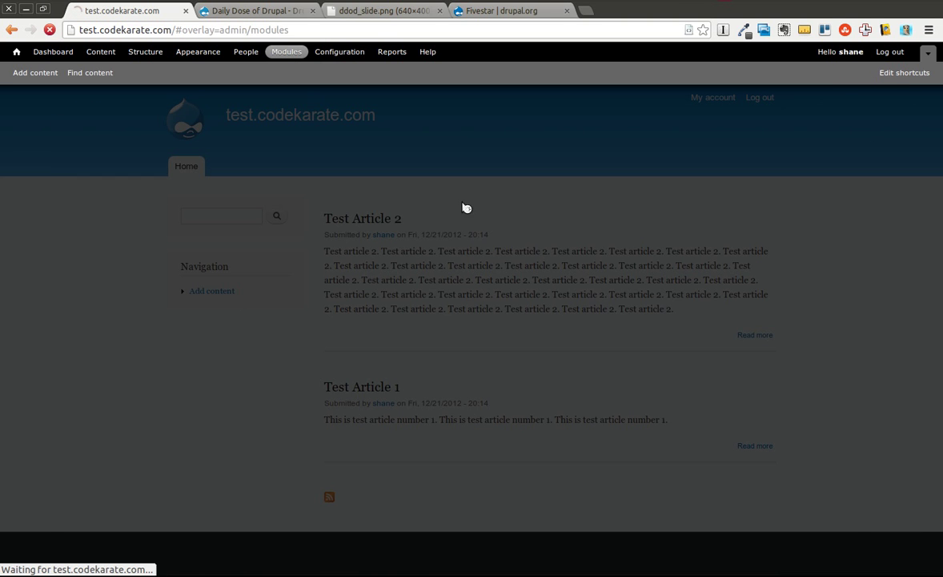
pyautogui.scroll(-15, 461, 207)
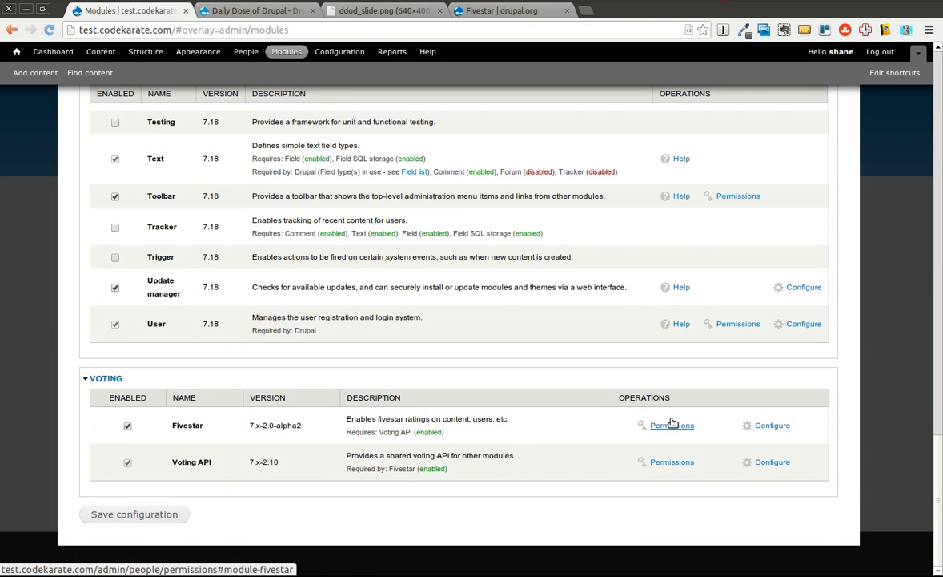
pyautogui.click(771, 426)
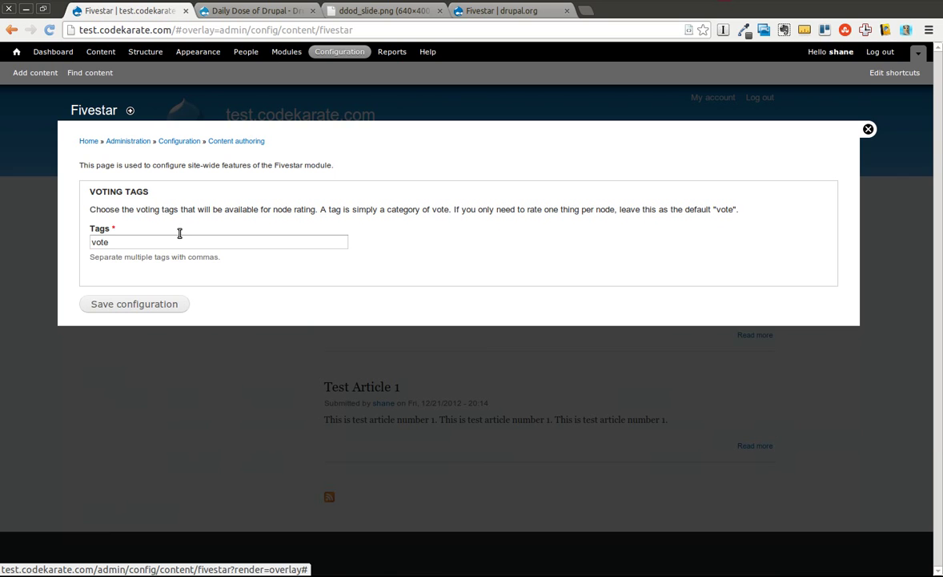
pyautogui.click(113, 240)
pyautogui.moveTo(113, 240)
pyautogui.mouseDown()
pyautogui.moveTo(84, 234)
pyautogui.moveTo(128, 228)
pyautogui.mouseUp()
pyautogui.click(131, 228)
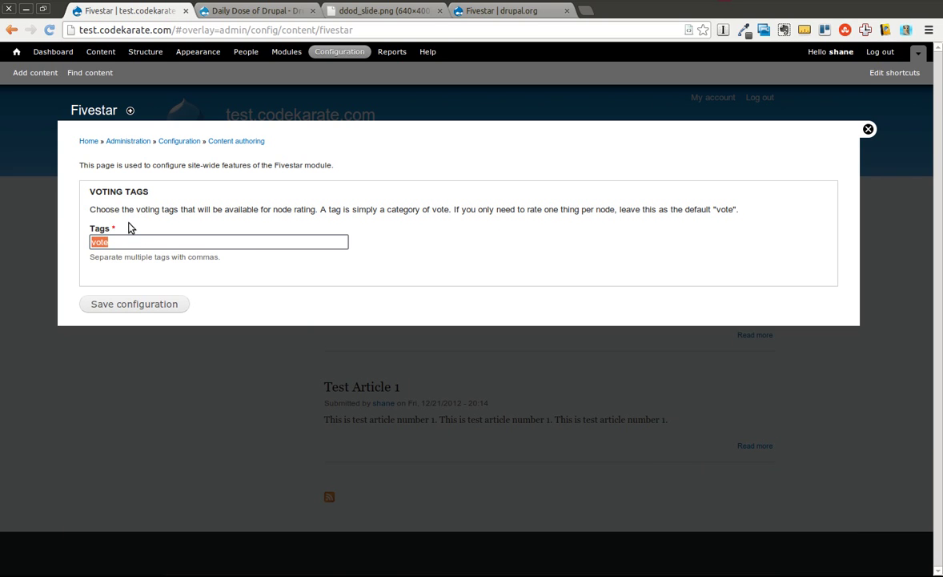
pyautogui.click(190, 240)
# Step: Go to the Article content type's Manage fields page
pyautogui.click(869, 129)
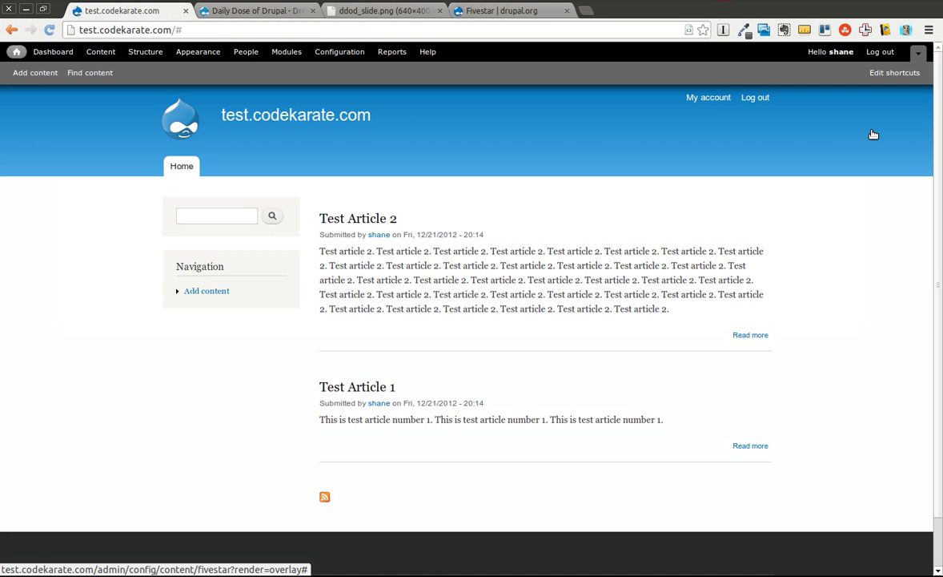
pyautogui.click(141, 57)
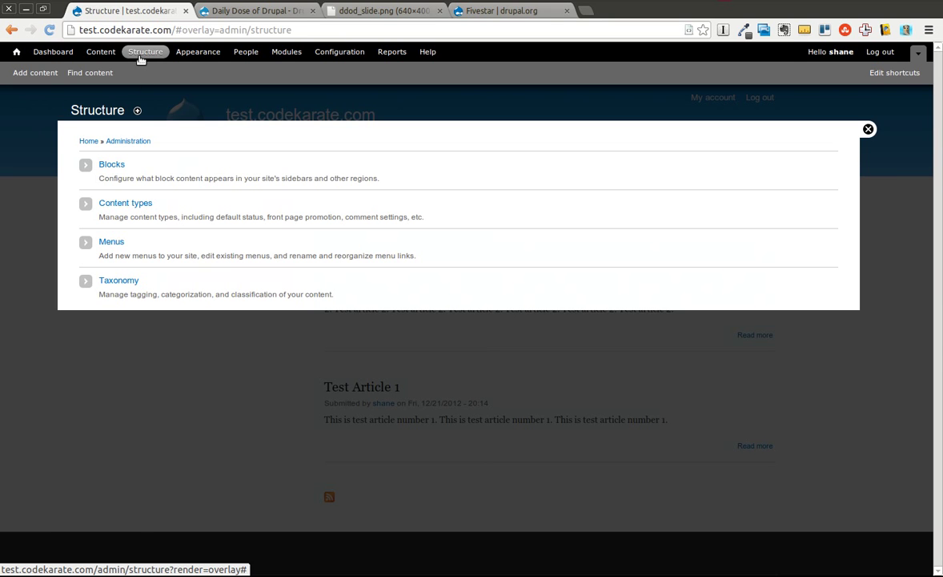
pyautogui.moveTo(92, 203); pyautogui.dragTo(144, 202)
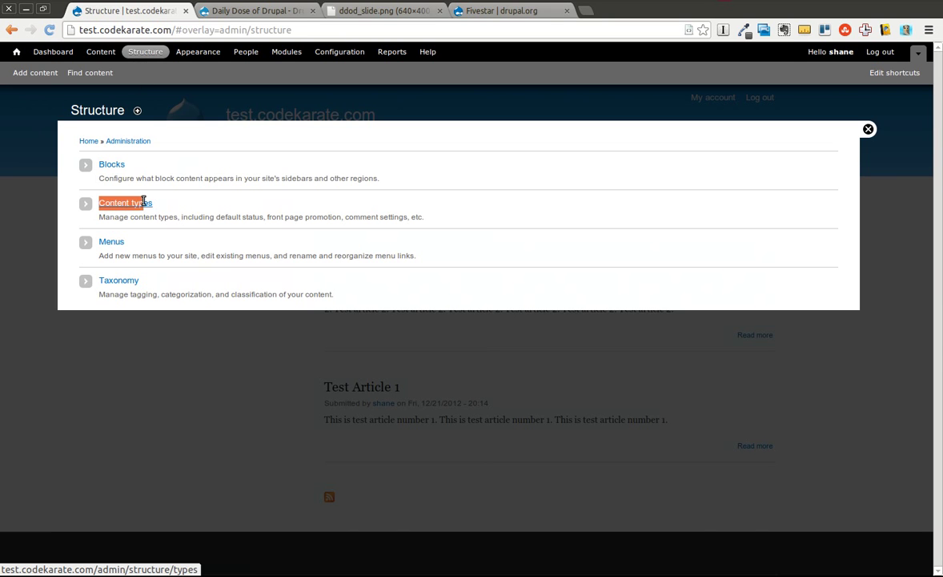
pyautogui.click(143, 202)
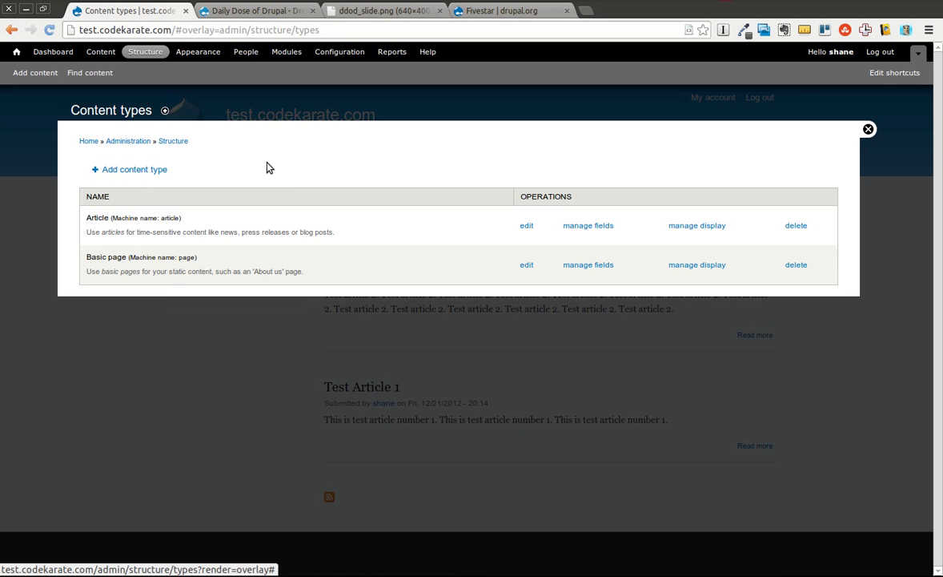
pyautogui.click(584, 226)
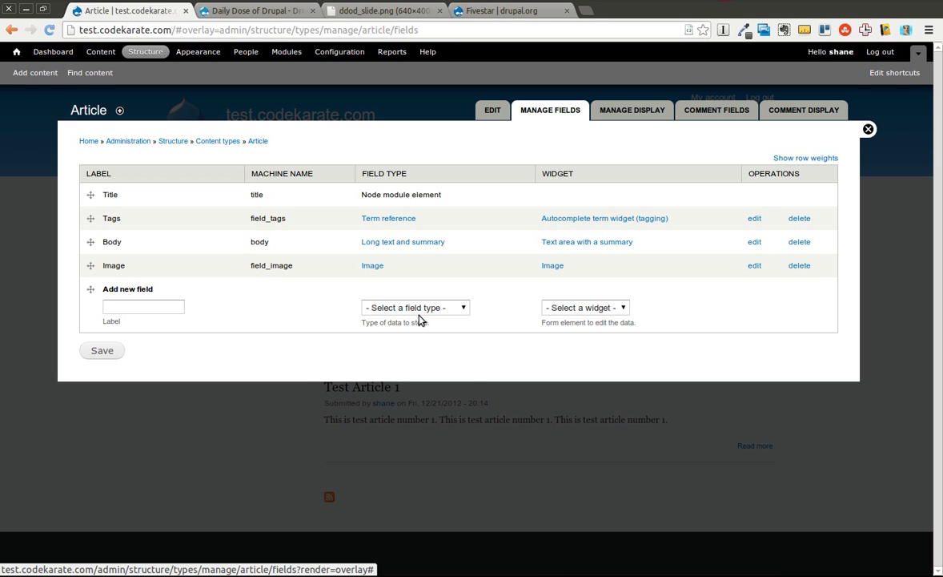
# Step: Add an 'Article Rating' Fivestar Rating field with the Stars (rated while viewing) widget
pyautogui.click(389, 308)
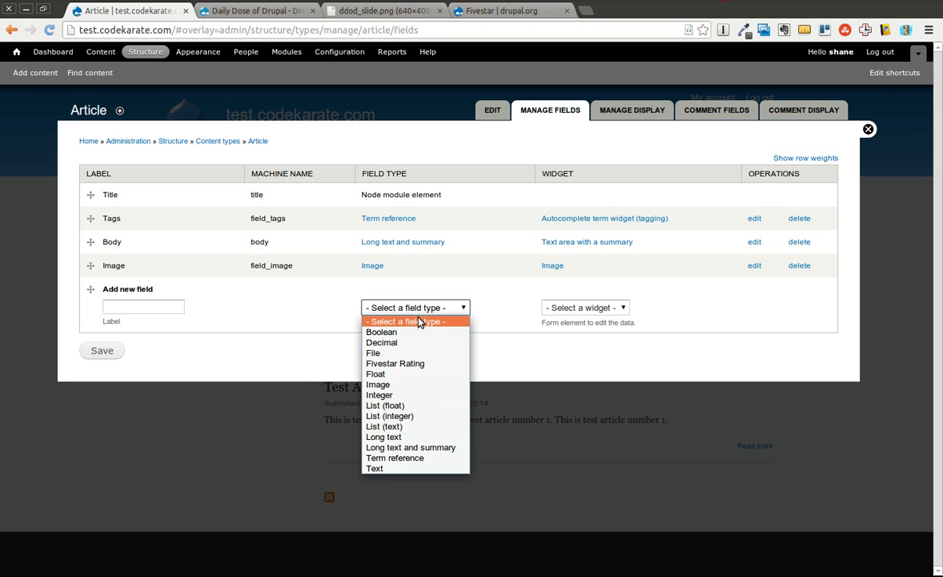
pyautogui.click(418, 363)
pyautogui.click(145, 307)
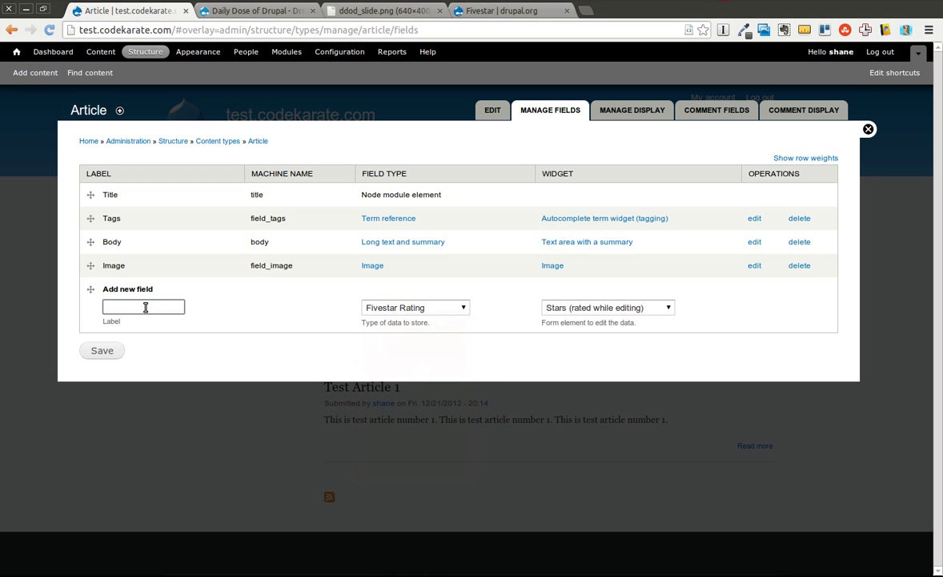
pyautogui.write('Article Rating')
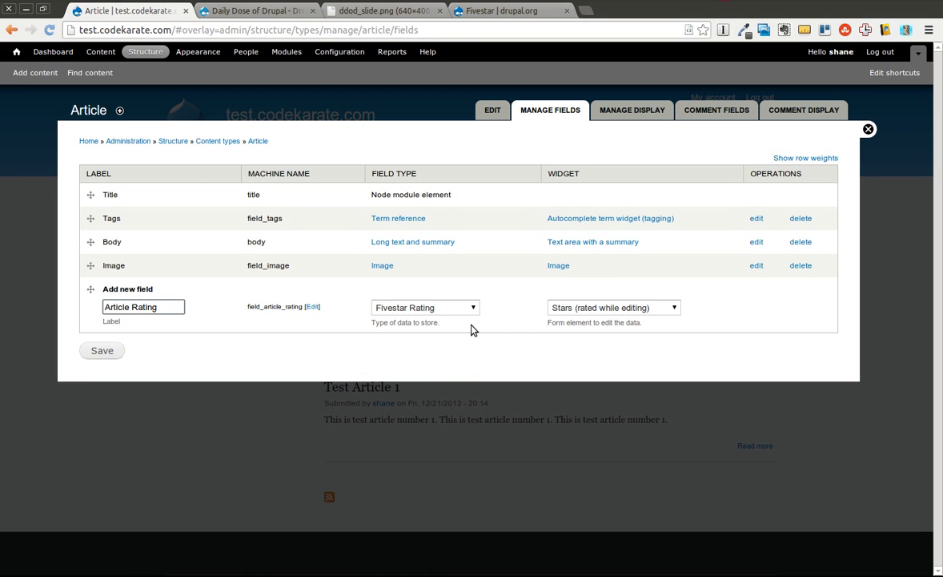
pyautogui.click(580, 311)
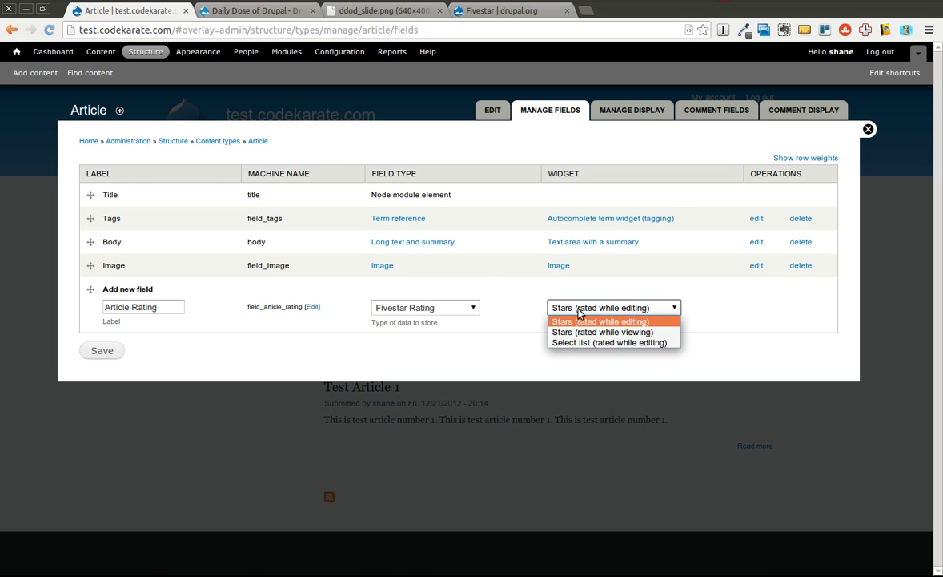
pyautogui.click(650, 333)
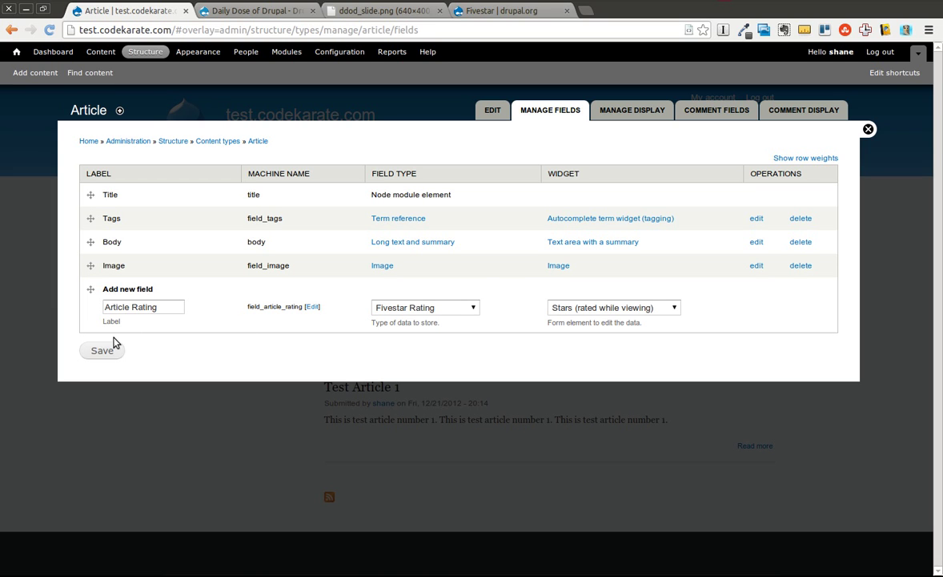
pyautogui.click(101, 349)
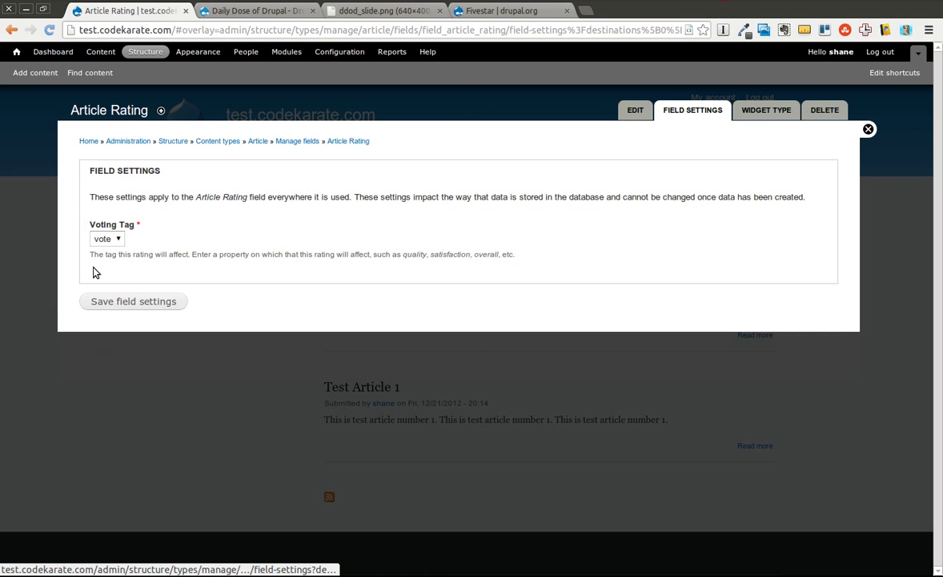
# Step: Save Article Rating with the 'vote' tag and move it directly under Title
pyautogui.click(127, 302)
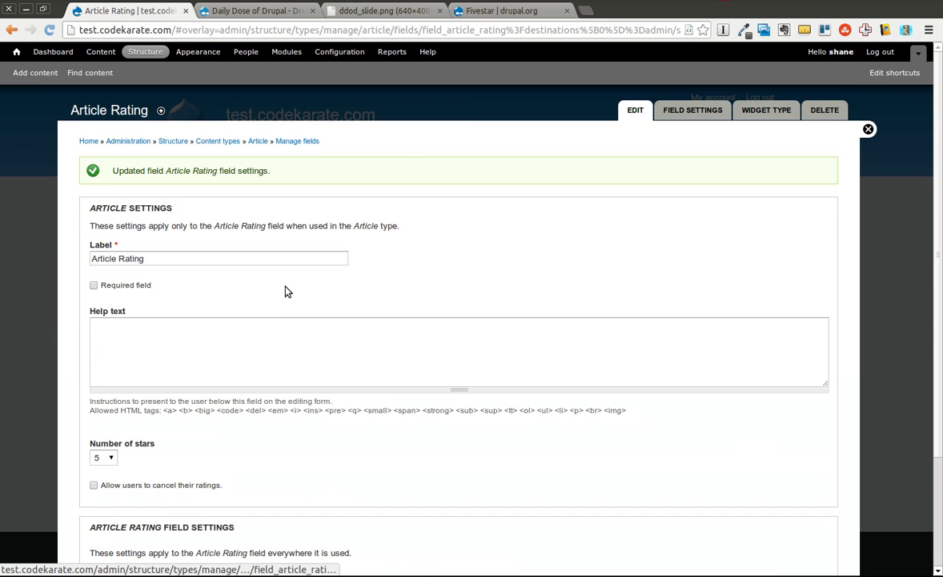
pyautogui.scroll(-4, 287, 327)
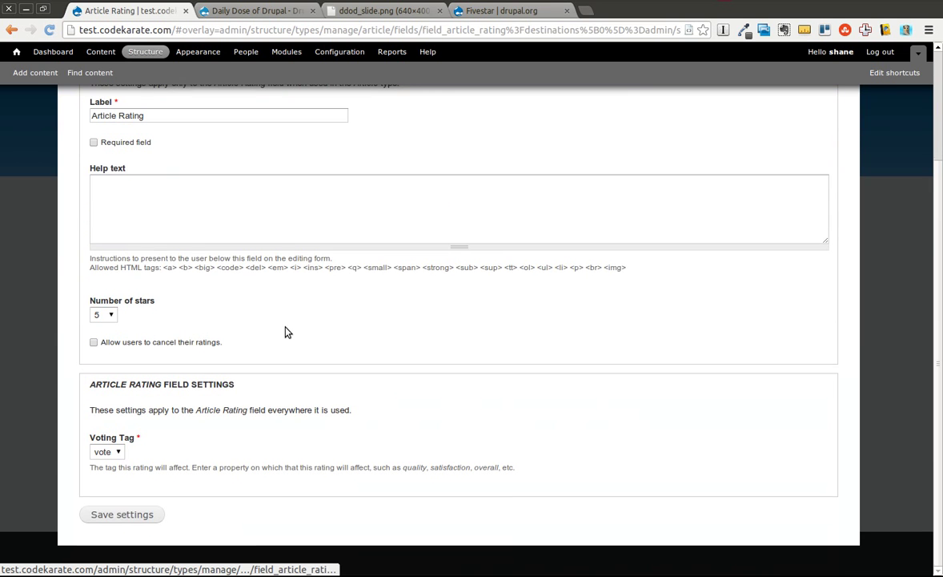
pyautogui.click(124, 515)
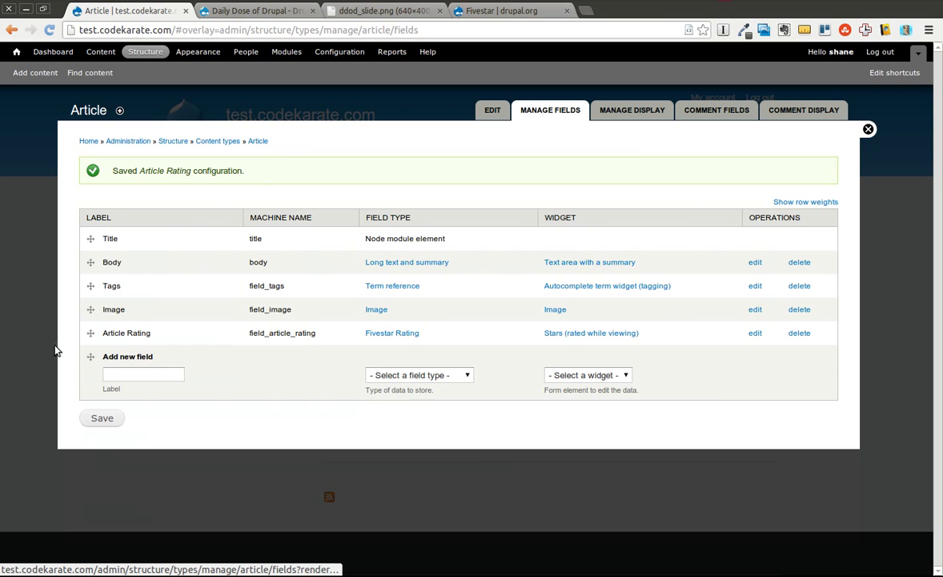
pyautogui.moveTo(88, 332); pyautogui.dragTo(85, 266)
pyautogui.click(96, 455)
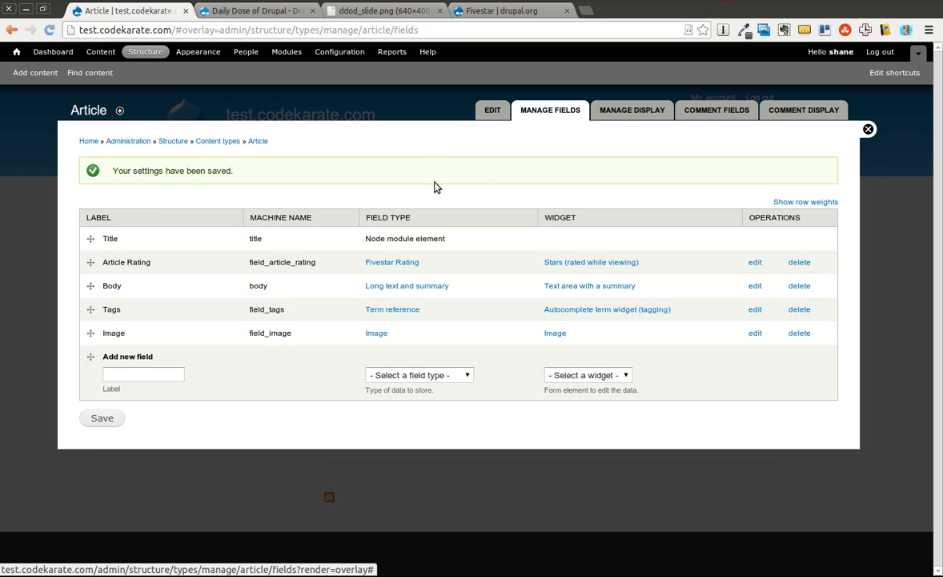
# Step: In Article's Manage Display, place Article Rating between Image and Body, formatted As Stars
pyautogui.click(643, 111)
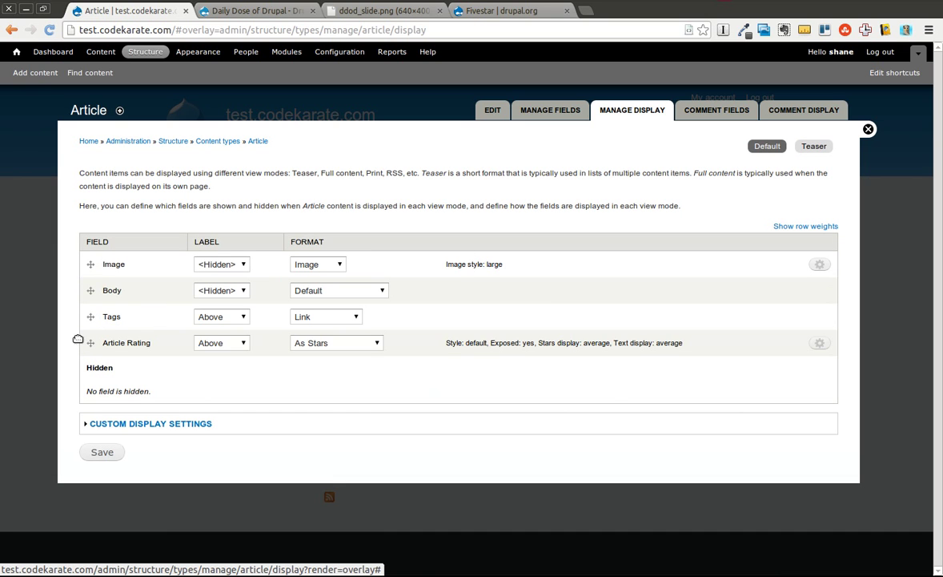
pyautogui.moveTo(90, 342); pyautogui.dragTo(88, 289)
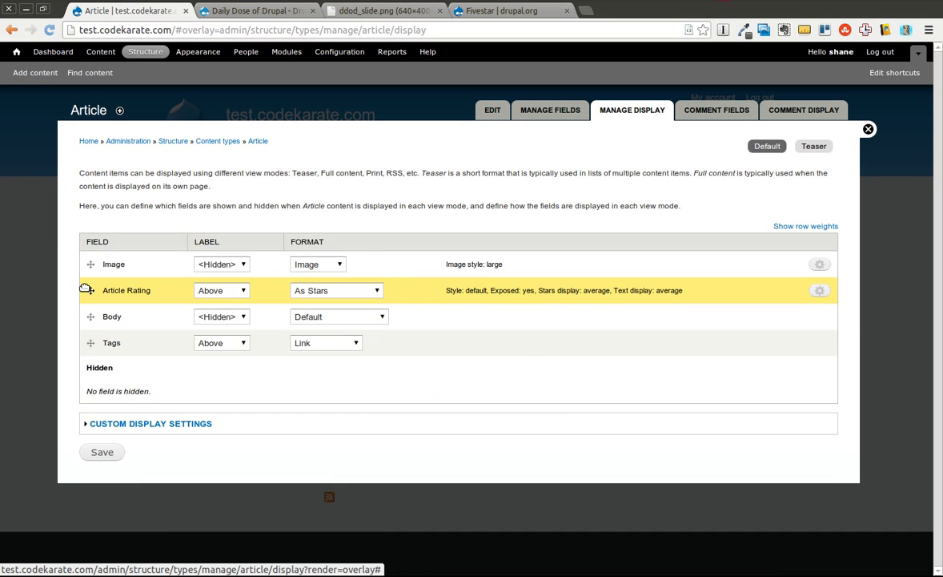
pyautogui.click(94, 487)
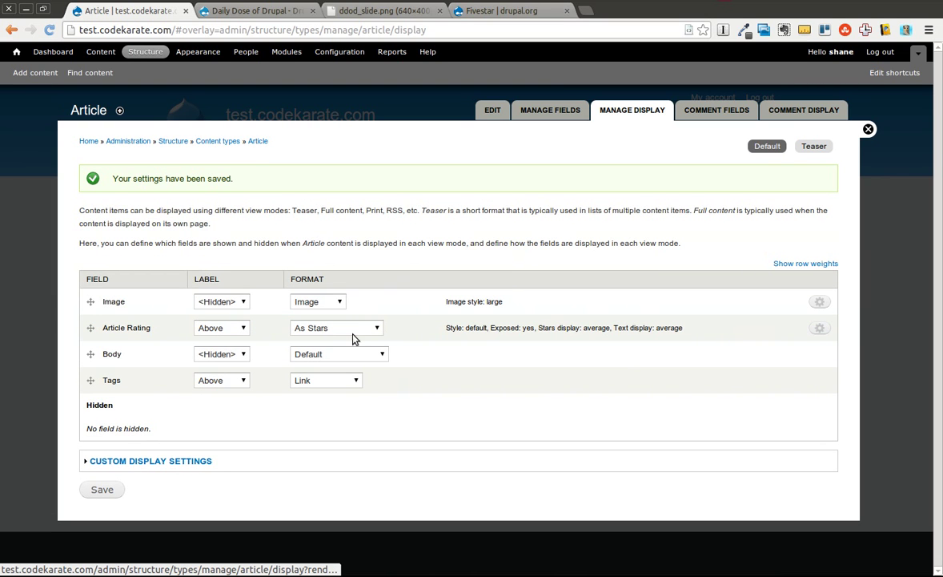
pyautogui.click(345, 331)
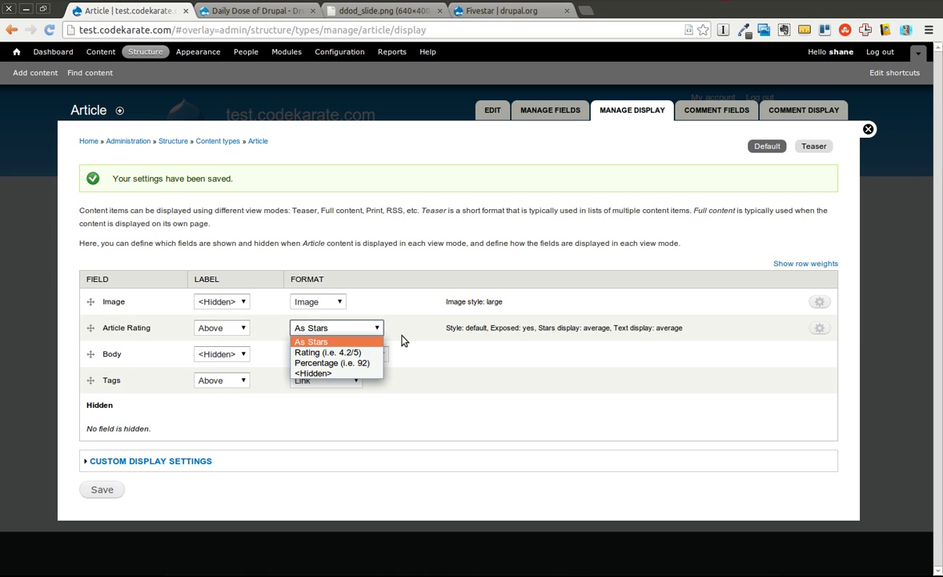
pyautogui.click(440, 330)
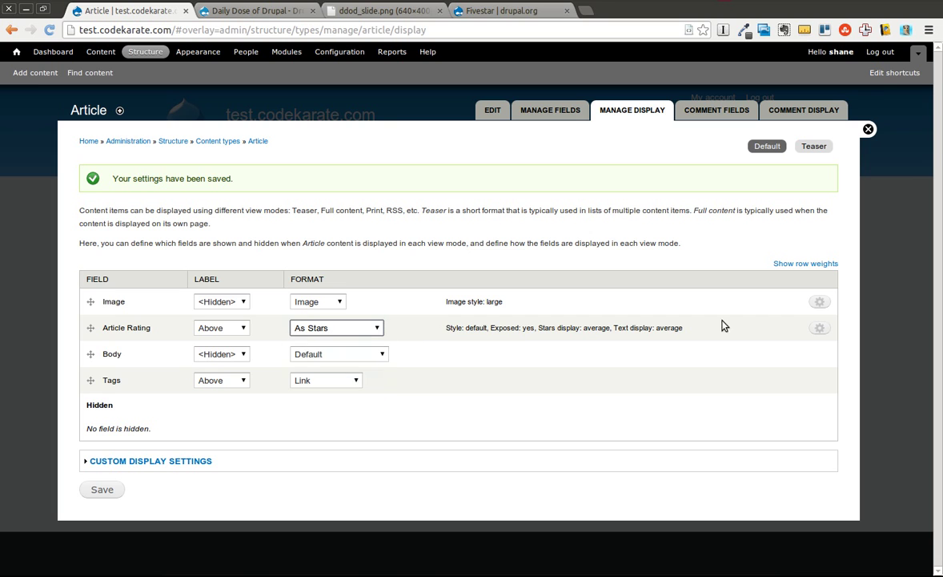
# Step: Set Article Rating stars to show the average vote with 'Average vote' text, and save
pyautogui.click(820, 327)
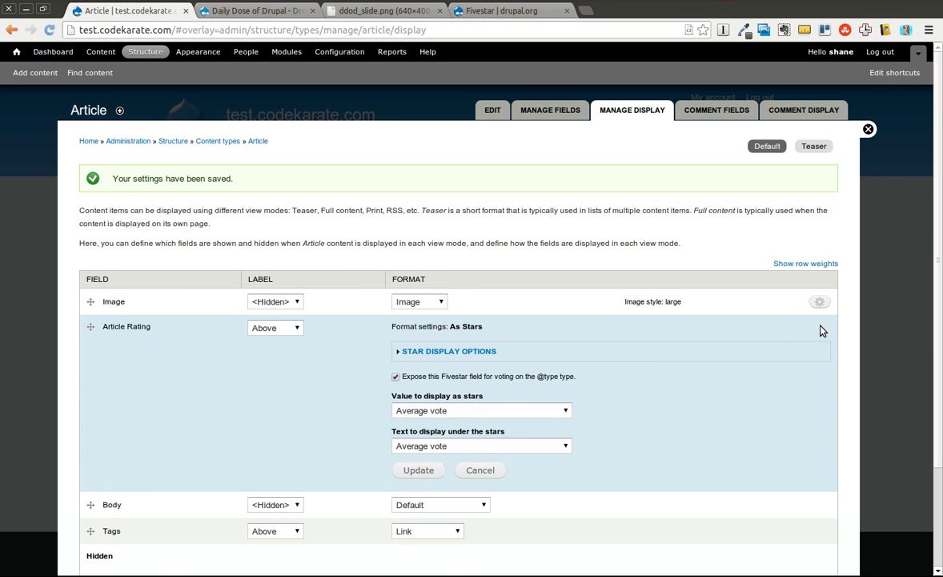
pyautogui.click(440, 353)
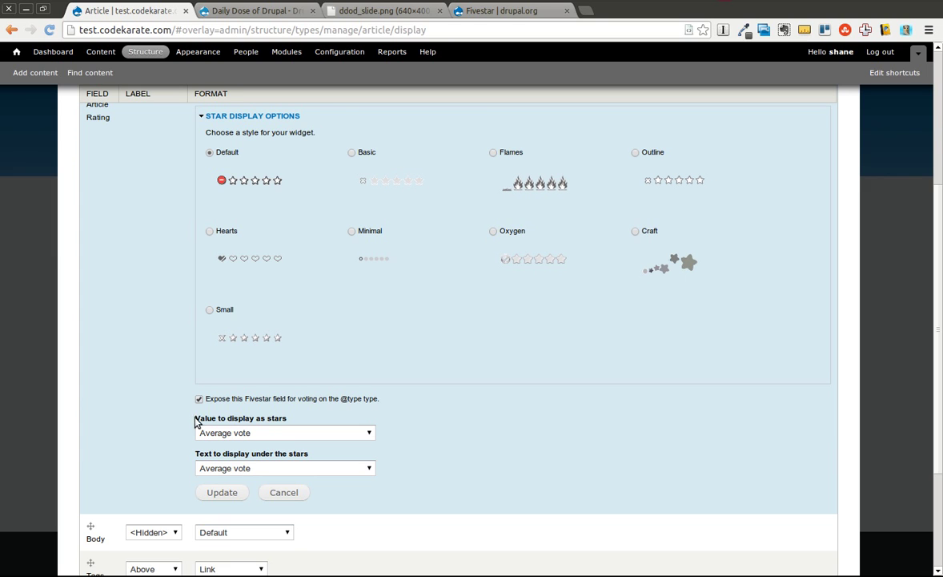
pyautogui.click(319, 434)
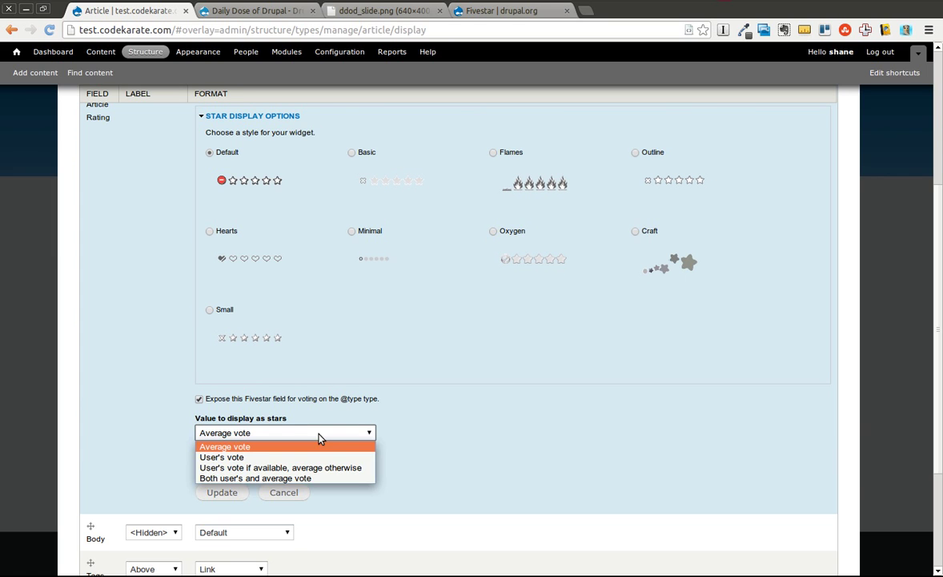
pyautogui.click(412, 430)
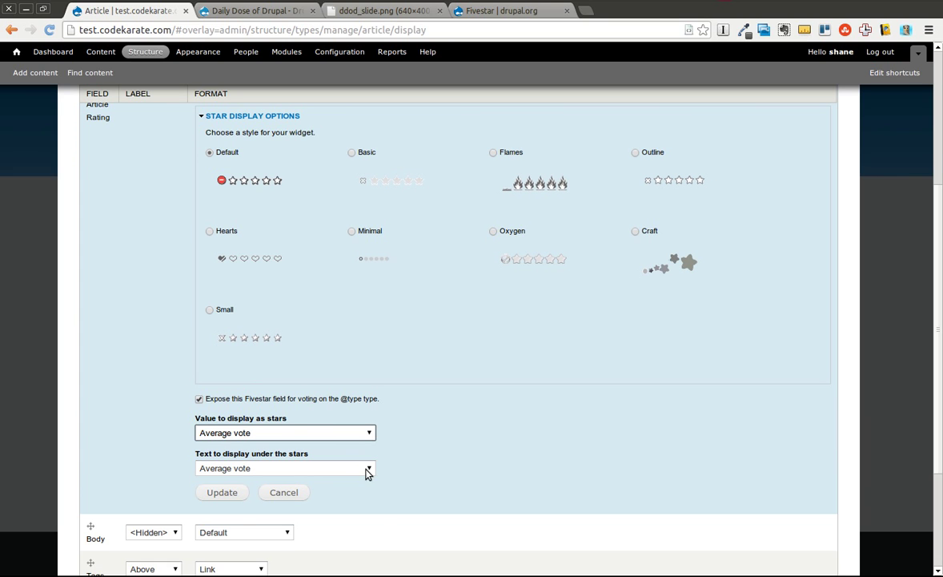
pyautogui.click(367, 471)
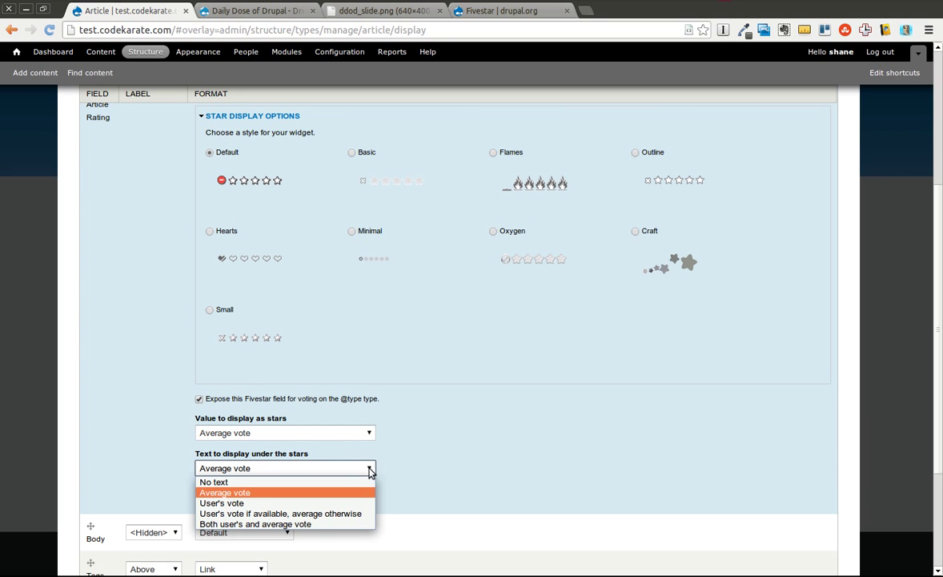
pyautogui.click(451, 463)
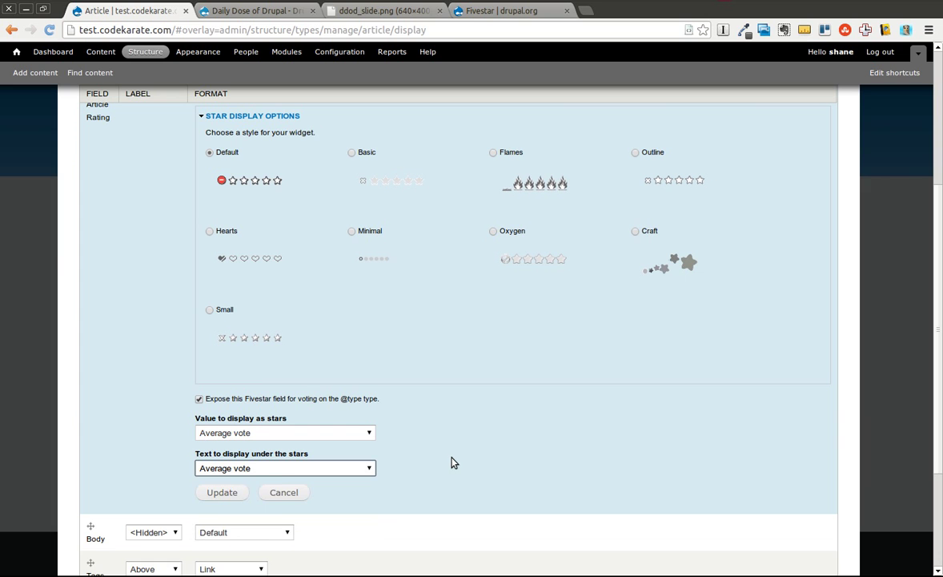
pyautogui.click(223, 494)
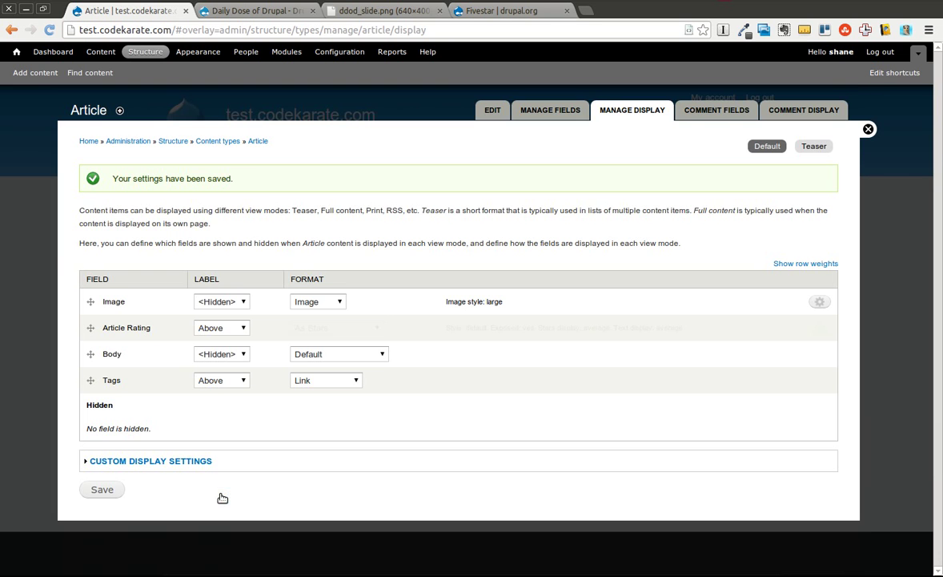
pyautogui.click(103, 490)
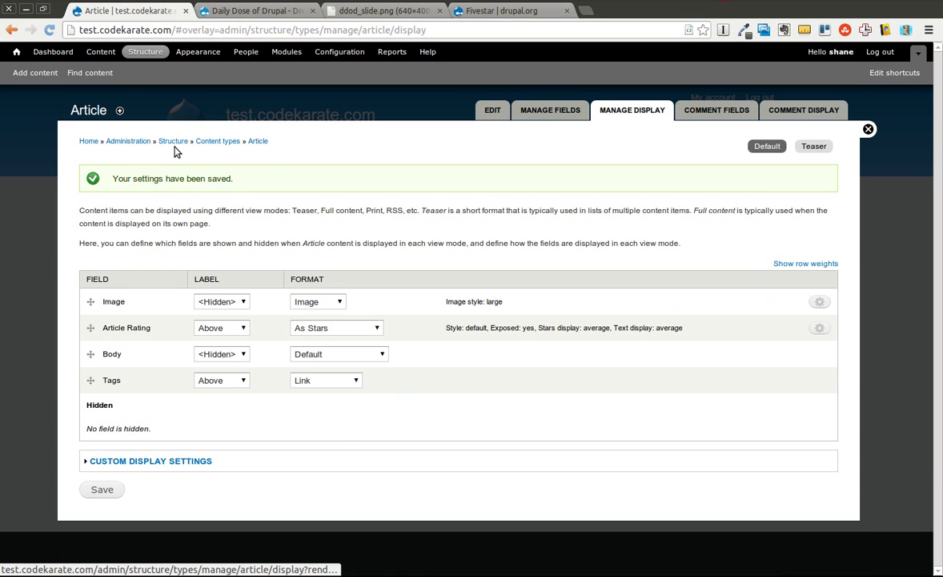
# Step: Open Test Article 1 and give it a three-star rating as admin
pyautogui.click(88, 141)
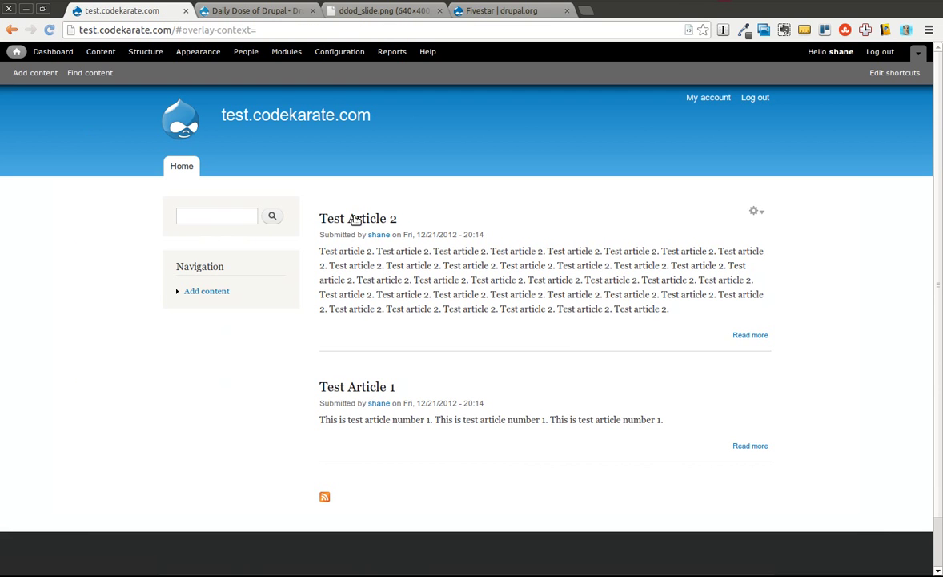
pyautogui.click(366, 390)
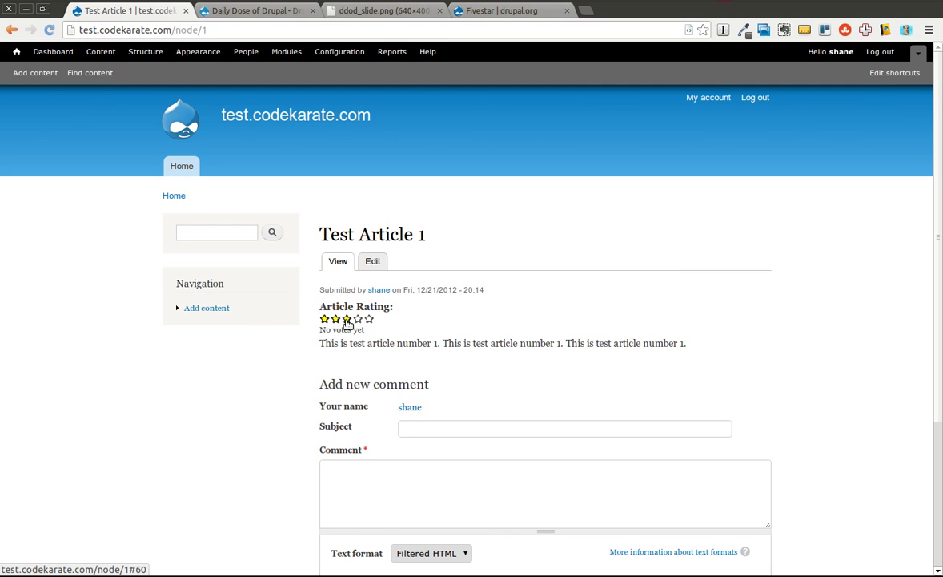
pyautogui.click(346, 320)
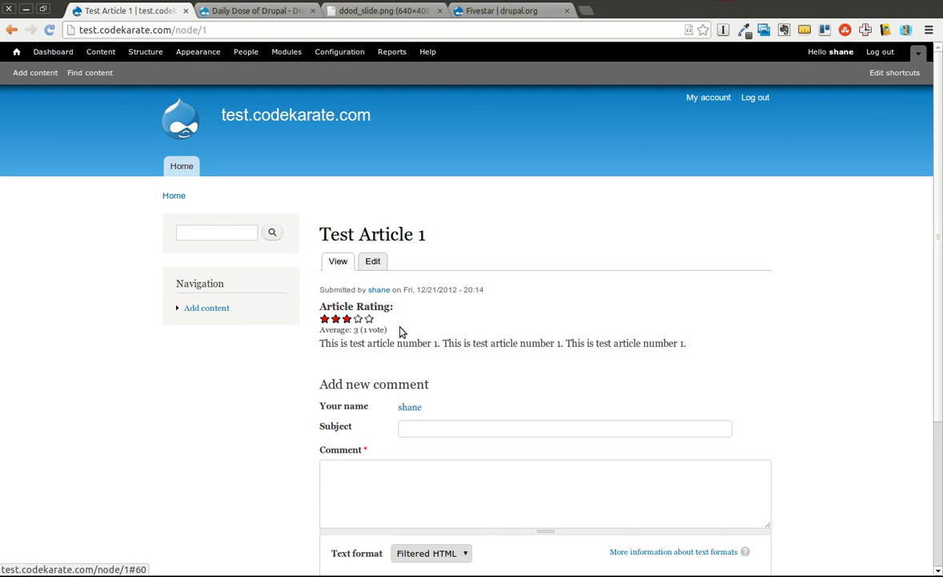
pyautogui.hotkey('alt', 'Tab')
# Step: Log in to the site in Firefox as the 'test' user with its password
pyautogui.click(228, 254)
pyautogui.write('test')
pyautogui.press('Tab')
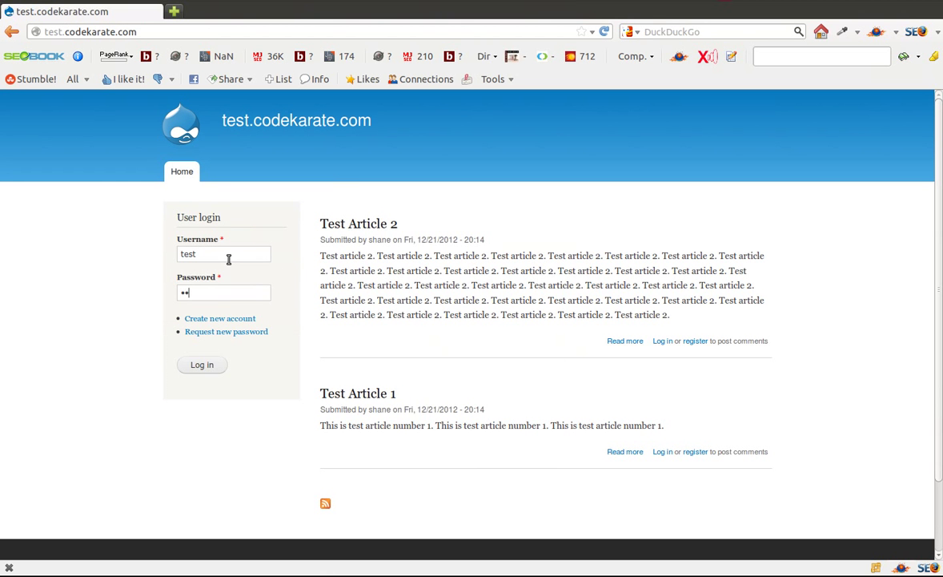
pyautogui.press('Return')
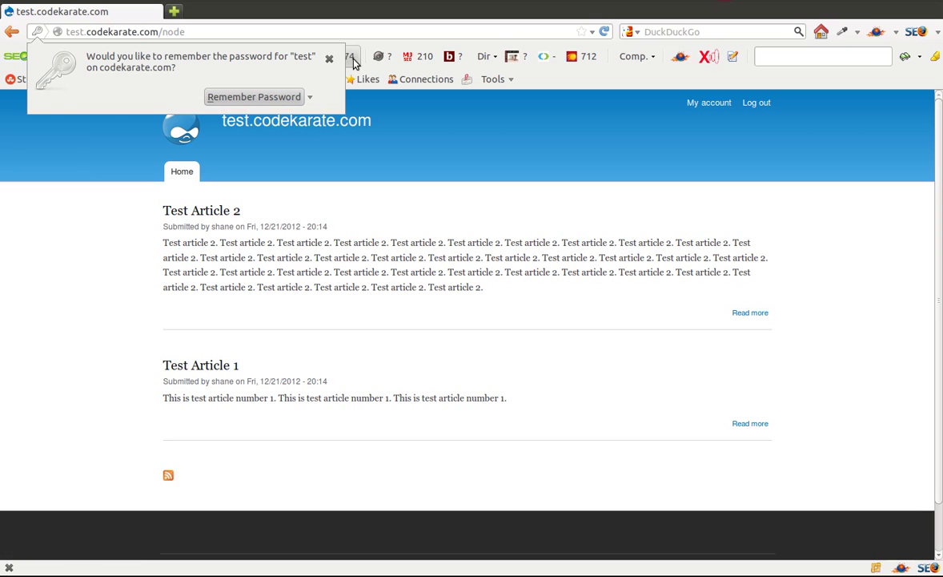
pyautogui.click(328, 59)
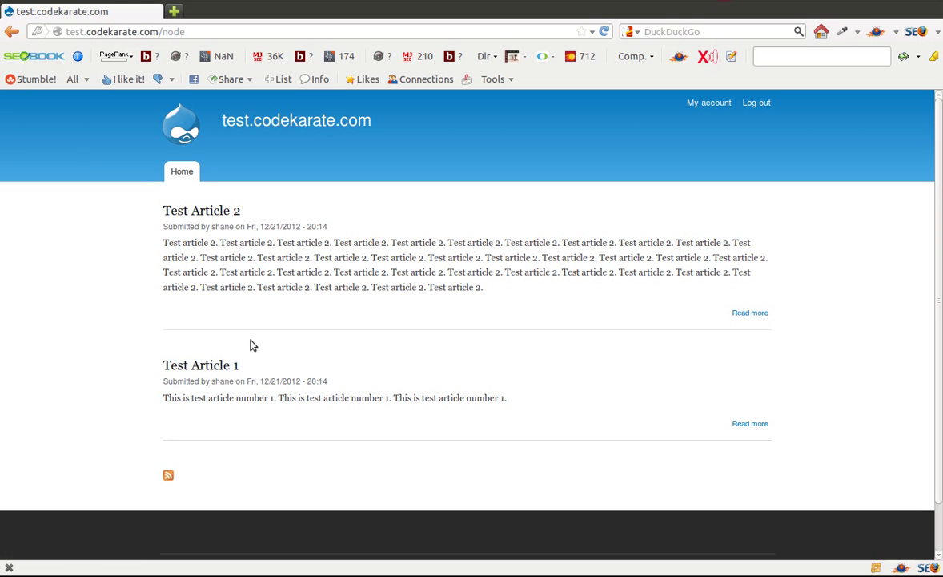
# Step: Open Test Article 1 and rate it five stars as the test user
pyautogui.click(211, 365)
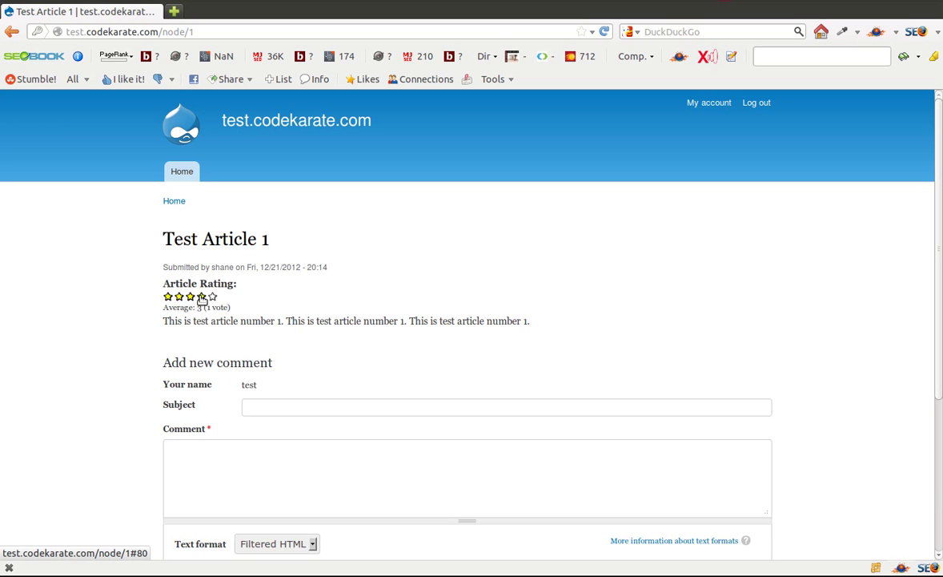
pyautogui.click(201, 297)
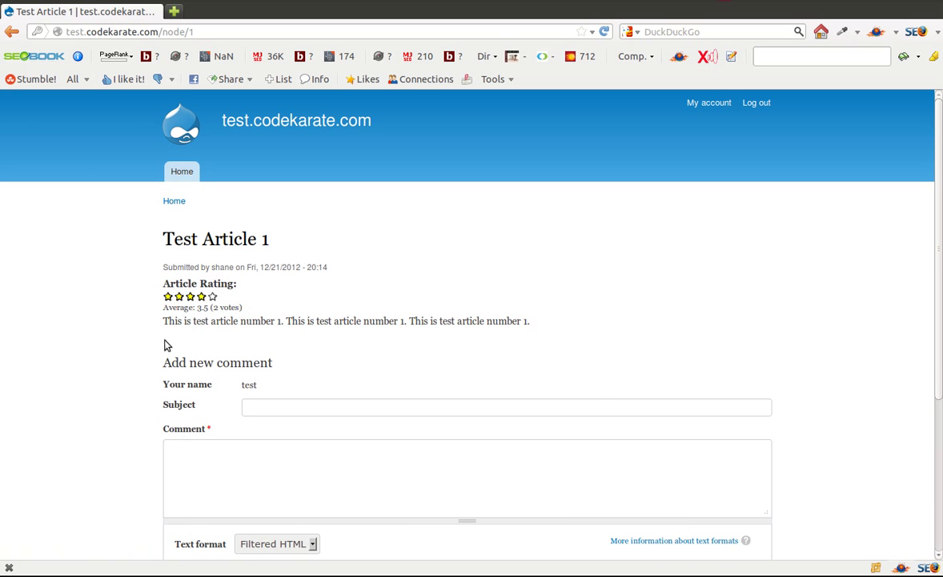
pyautogui.click(213, 296)
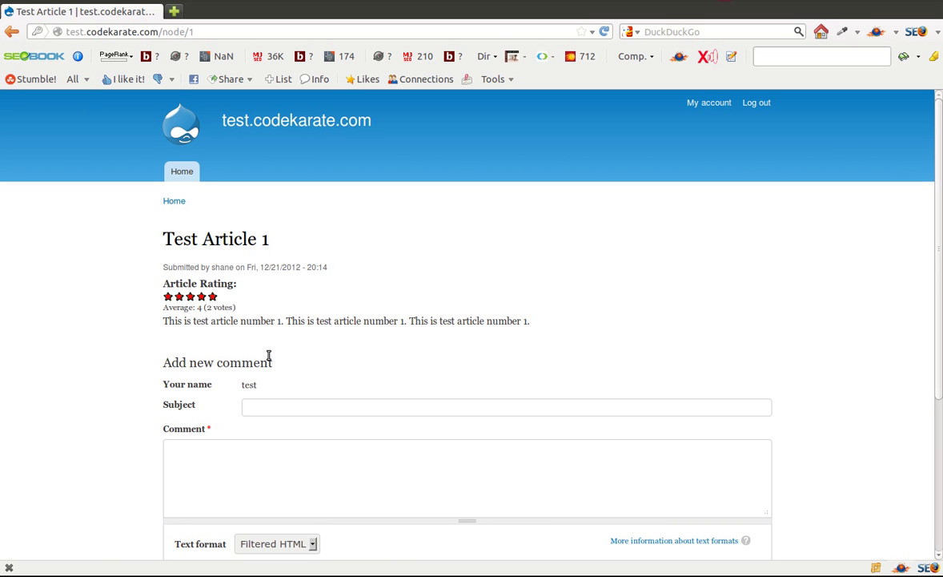
pyautogui.hotkey('alt', 'Tab')
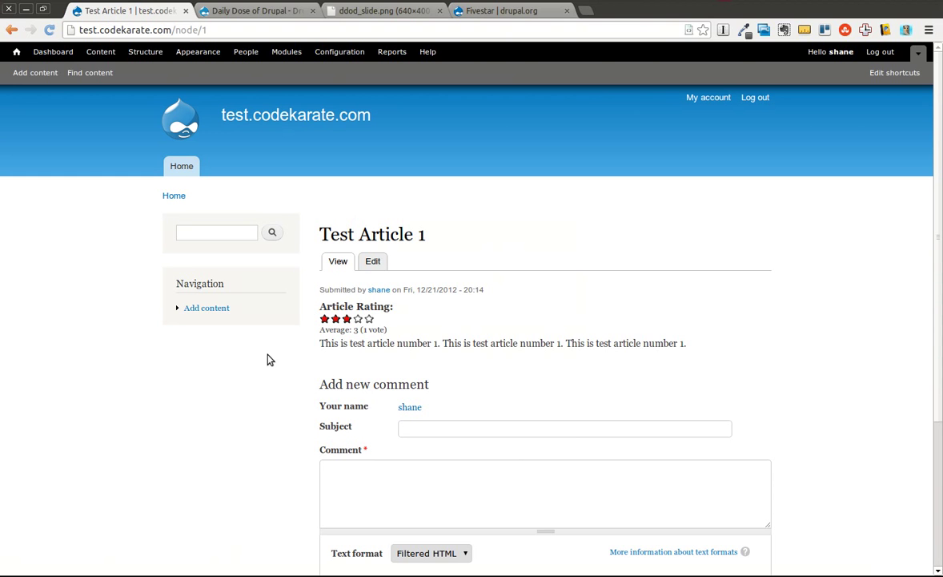
# Step: Go to the Article content type's Manage Display page
pyautogui.click(144, 52)
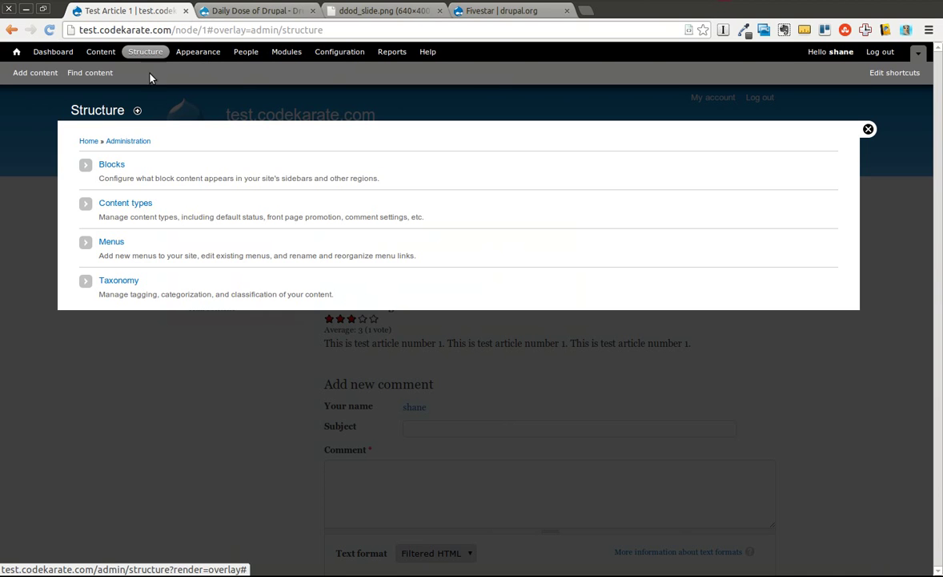
pyautogui.click(125, 203)
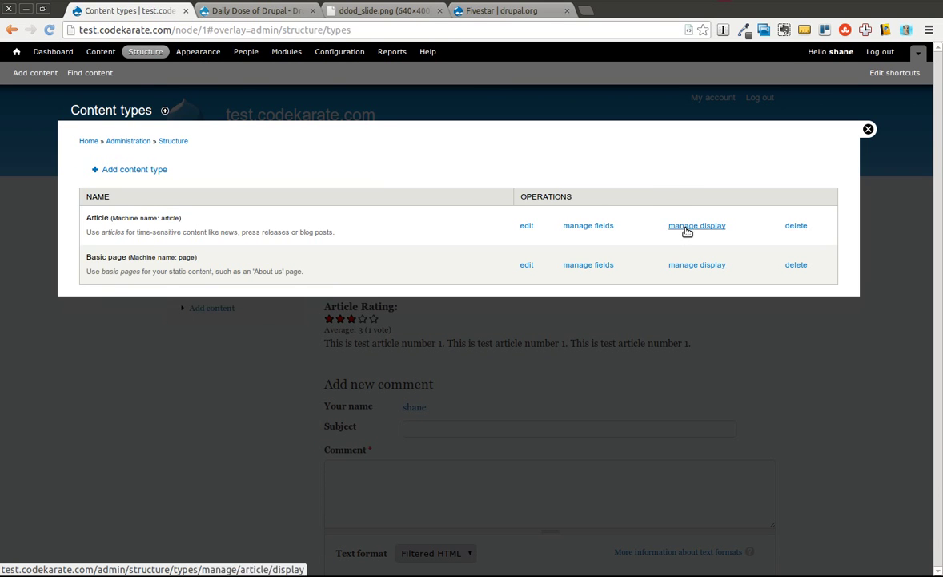
pyautogui.click(696, 226)
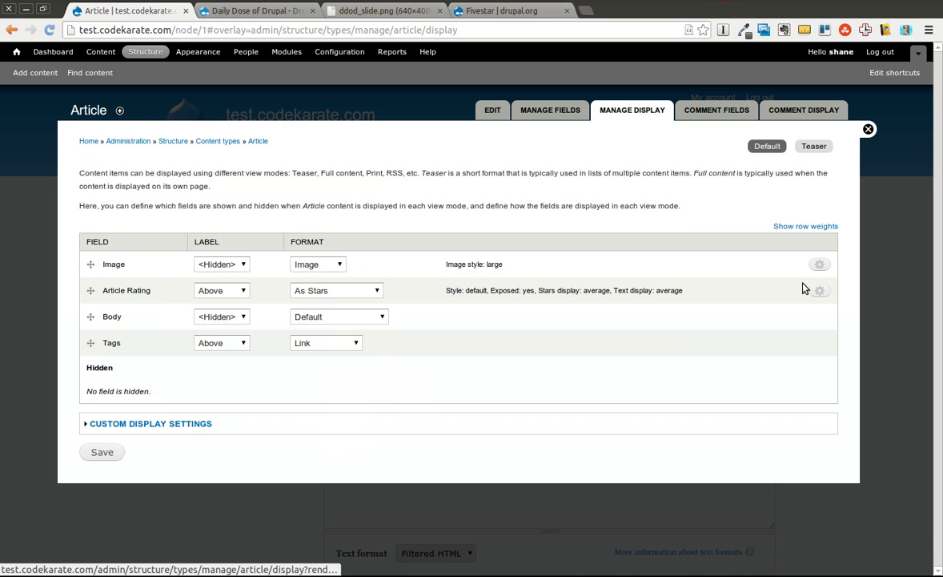
# Step: Set the Article Rating's stars and text to Both user's and average vote, then save
pyautogui.click(815, 290)
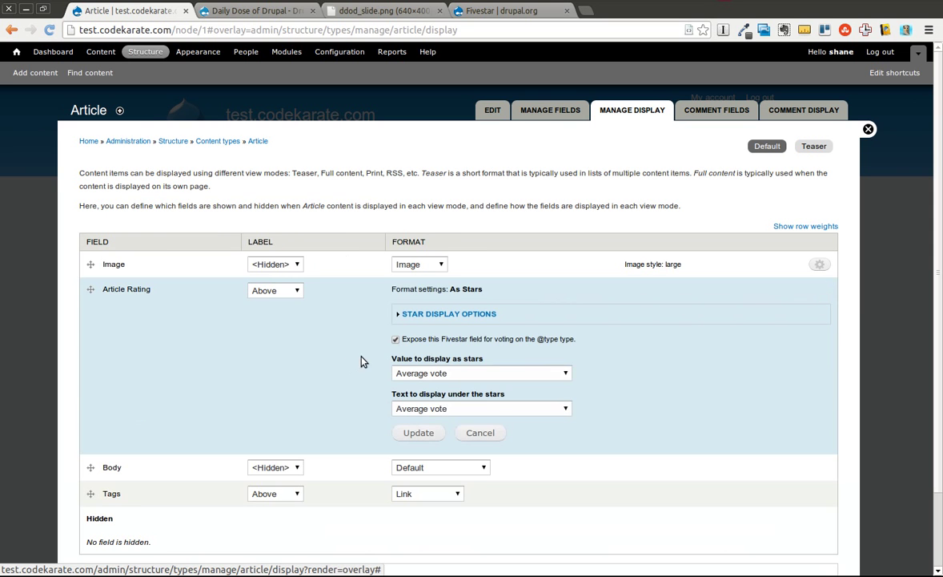
pyautogui.click(428, 373)
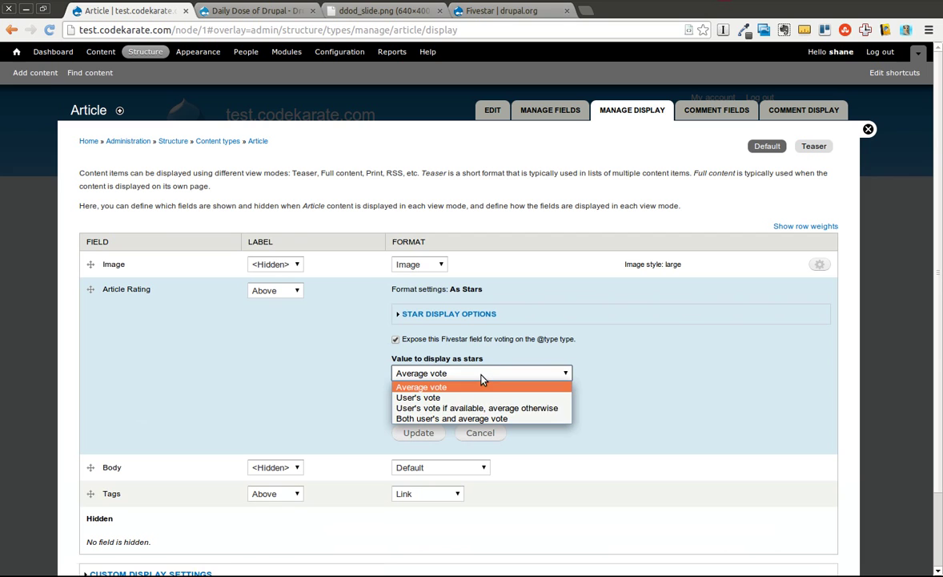
pyautogui.click(516, 419)
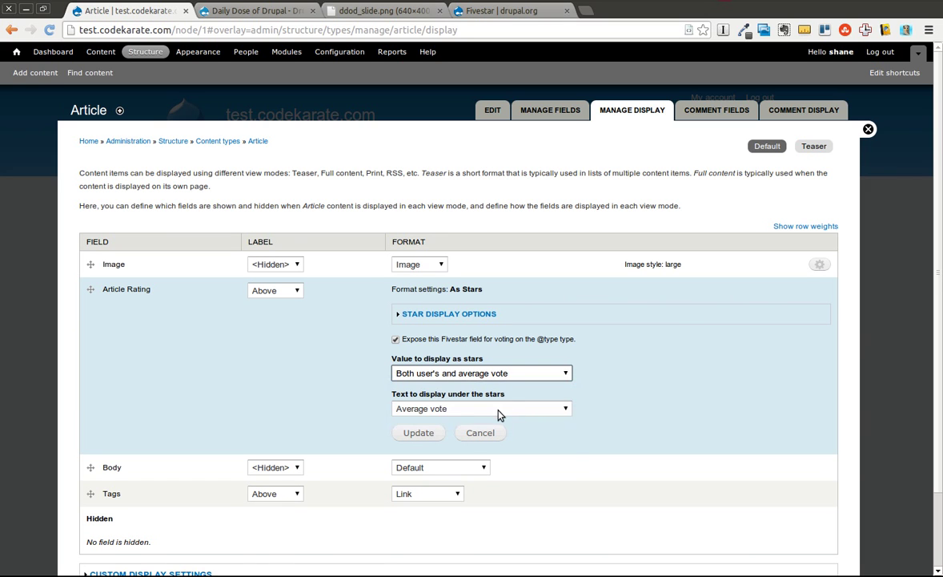
pyautogui.click(498, 409)
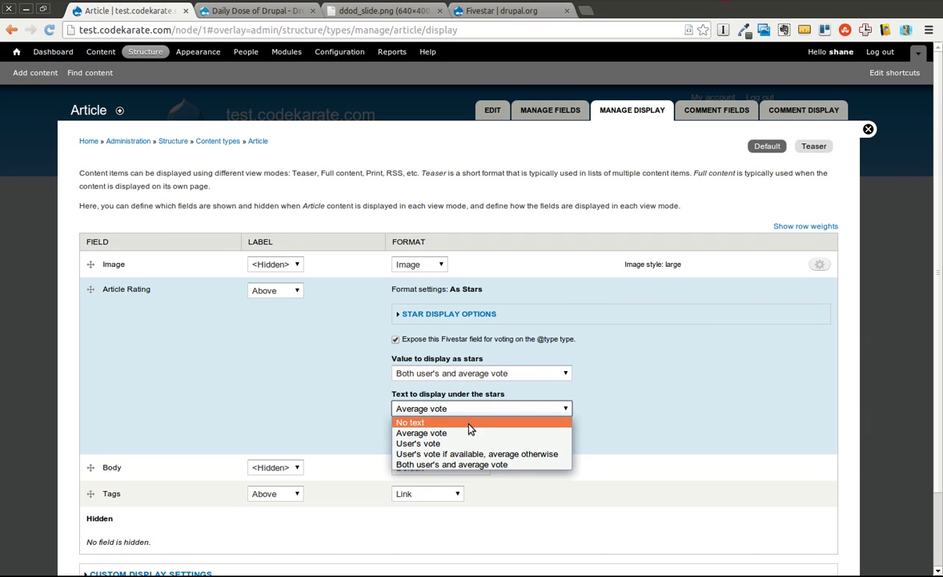
pyautogui.click(494, 466)
pyautogui.click(419, 436)
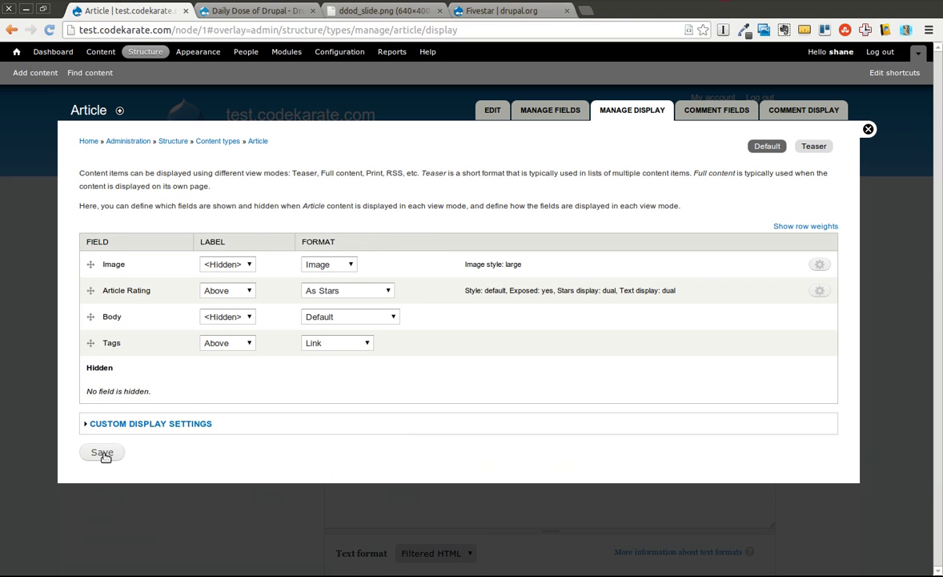
pyautogui.click(100, 452)
pyautogui.hotkey('alt', 'Tab')
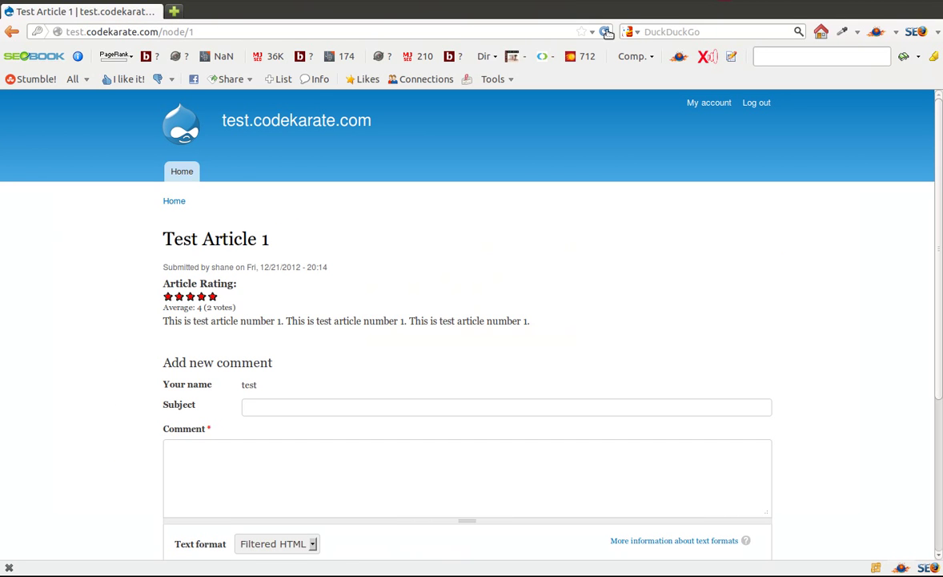
# Step: Reload Test Article 1 to see Average: 4 (2 votes) beside Your rating: 5
pyautogui.click(604, 33)
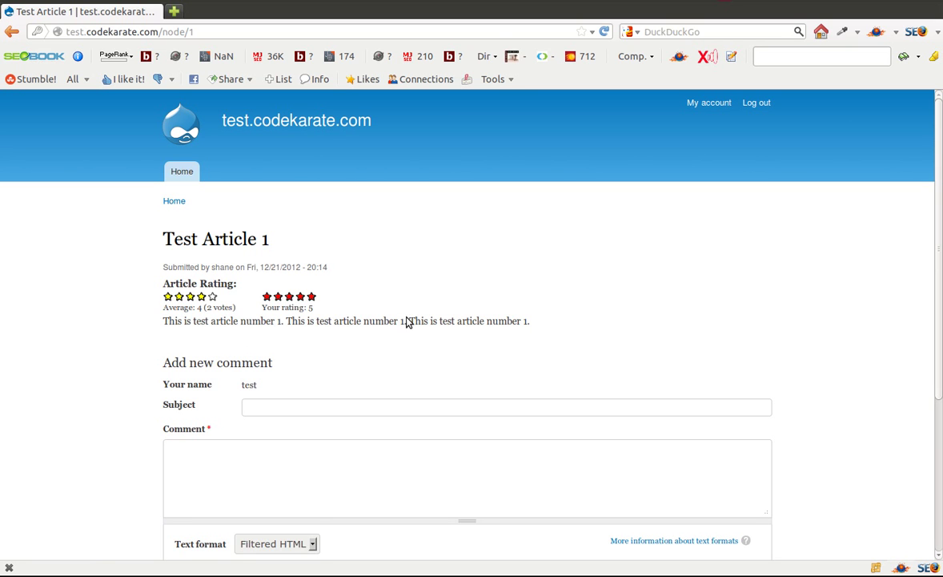
pyautogui.hotkey('alt', 'Tab')
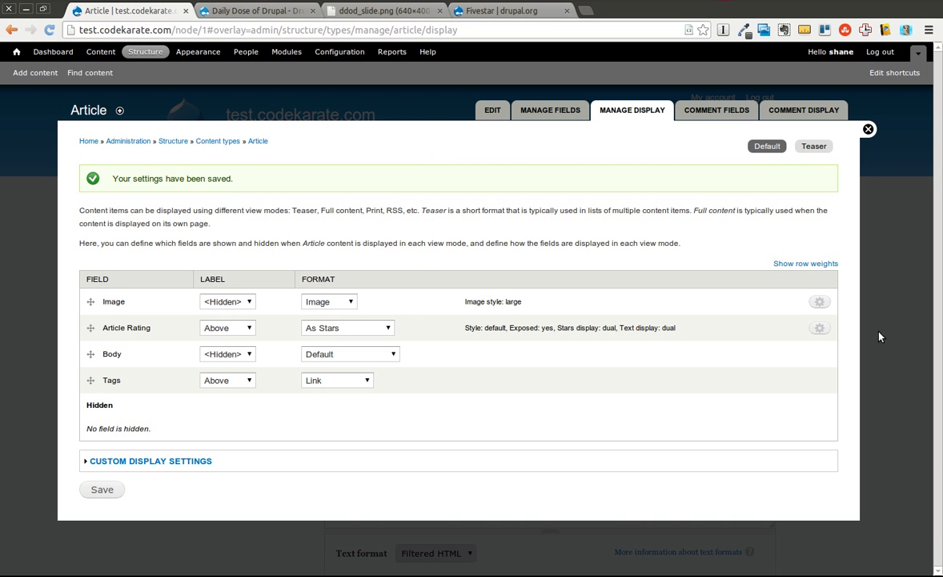
# Step: Set the Article Rating's stars and text to show only the Average vote
pyautogui.click(819, 328)
pyautogui.click(542, 414)
pyautogui.click(457, 423)
pyautogui.click(449, 446)
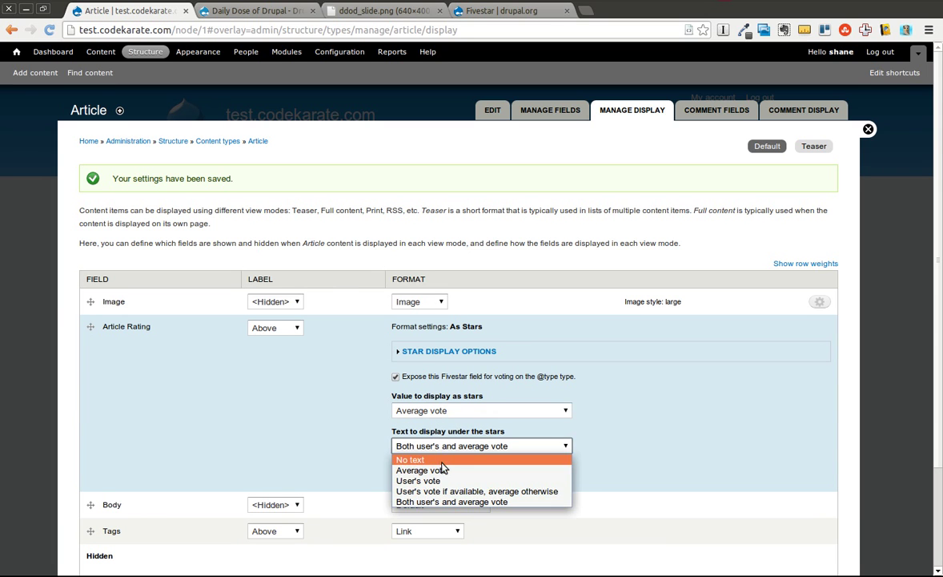
pyautogui.click(422, 470)
pyautogui.click(419, 470)
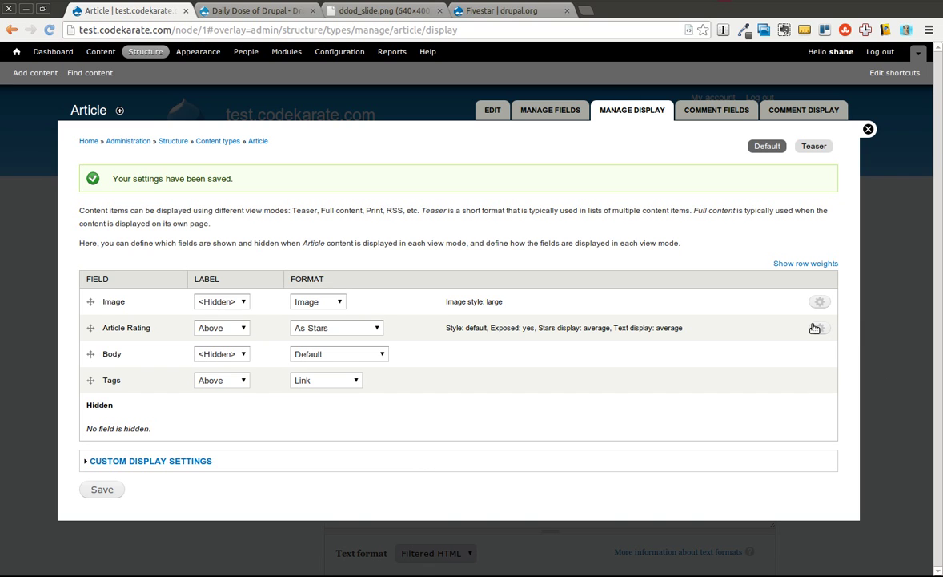
# Step: Uncheck Expose this Fivestar field for the Article Rating and apply it
pyautogui.click(816, 328)
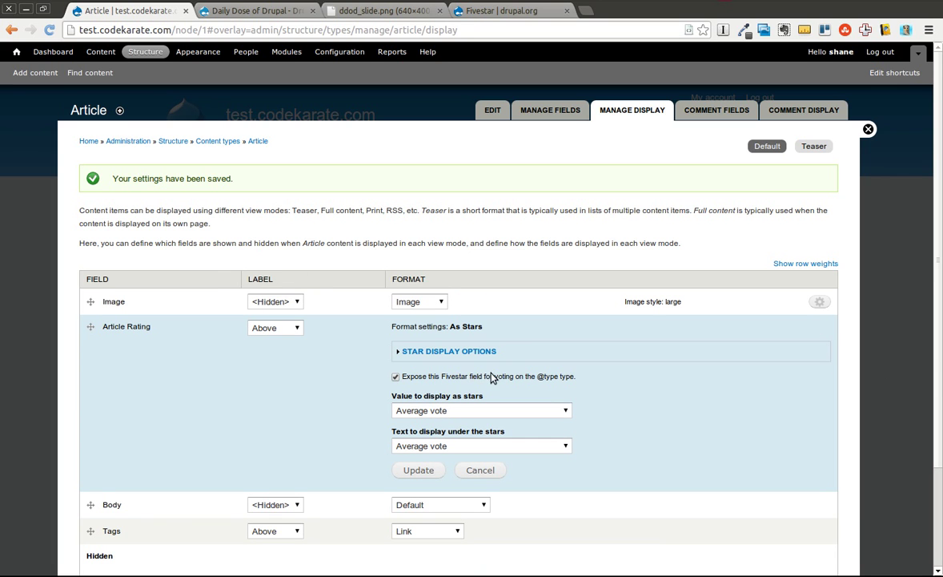
pyautogui.click(396, 376)
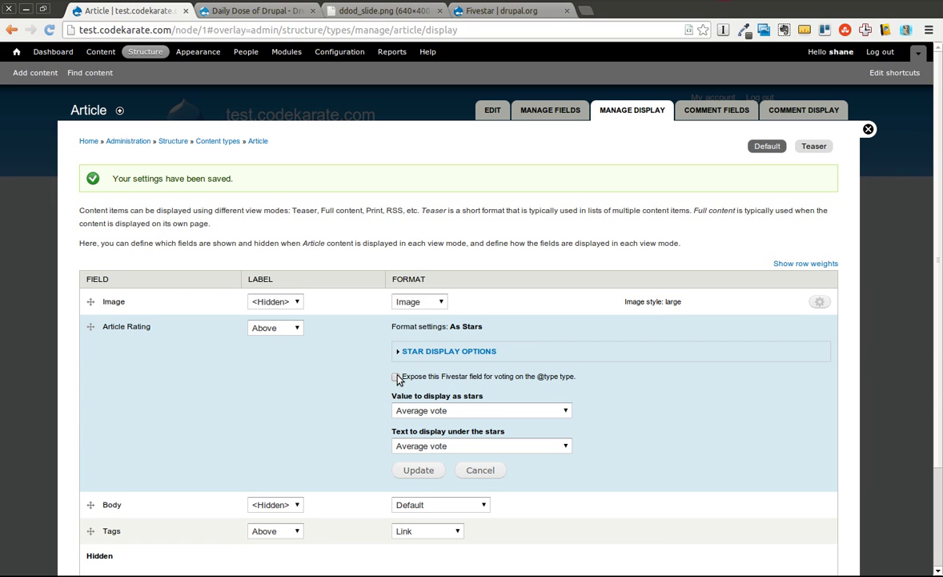
pyautogui.click(418, 471)
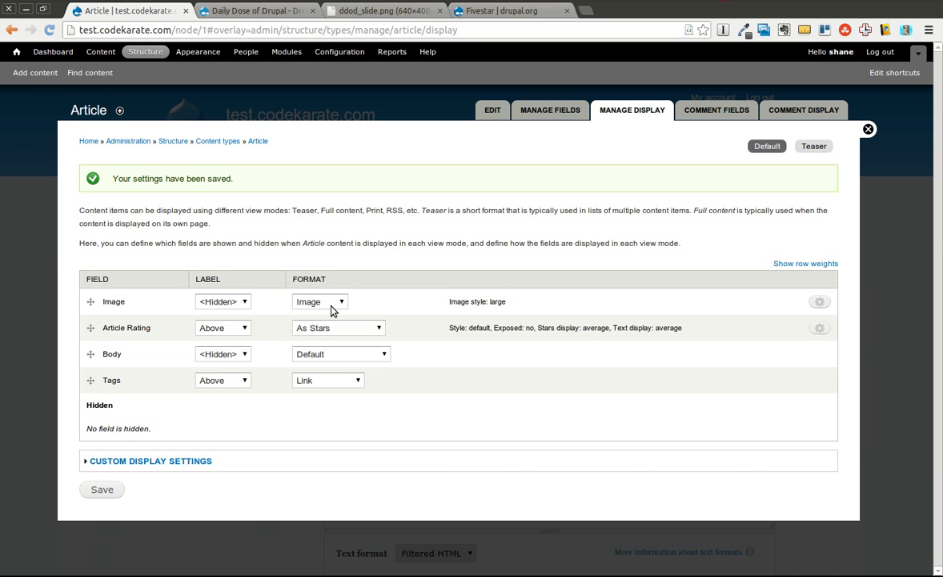
# Step: Reload Test Article 1 twice to check the rating display
pyautogui.hotkey('alt', 'Tab')
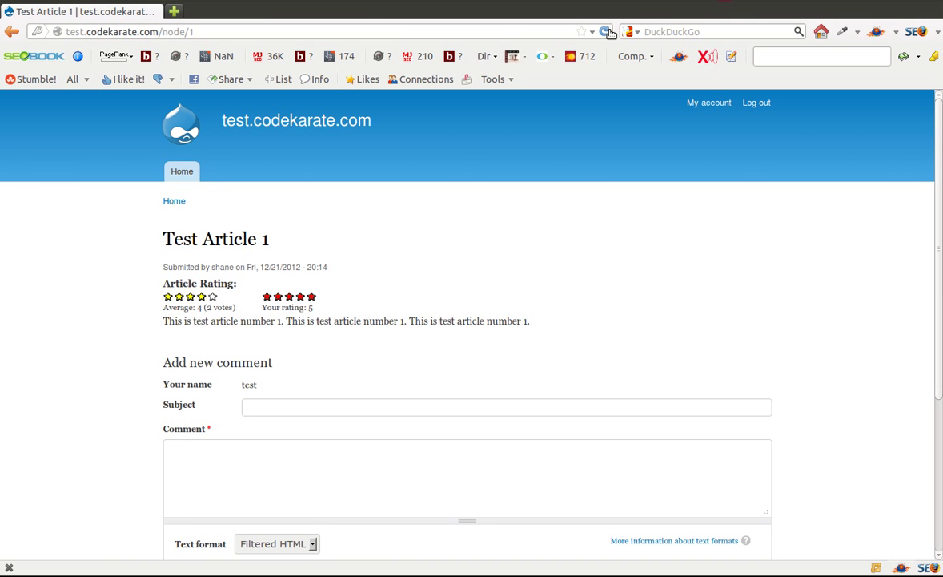
pyautogui.click(606, 31)
pyautogui.click(605, 31)
# Step: Reapply the Article Rating format settings and save the article display
pyautogui.hotkey('alt', 'Tab')
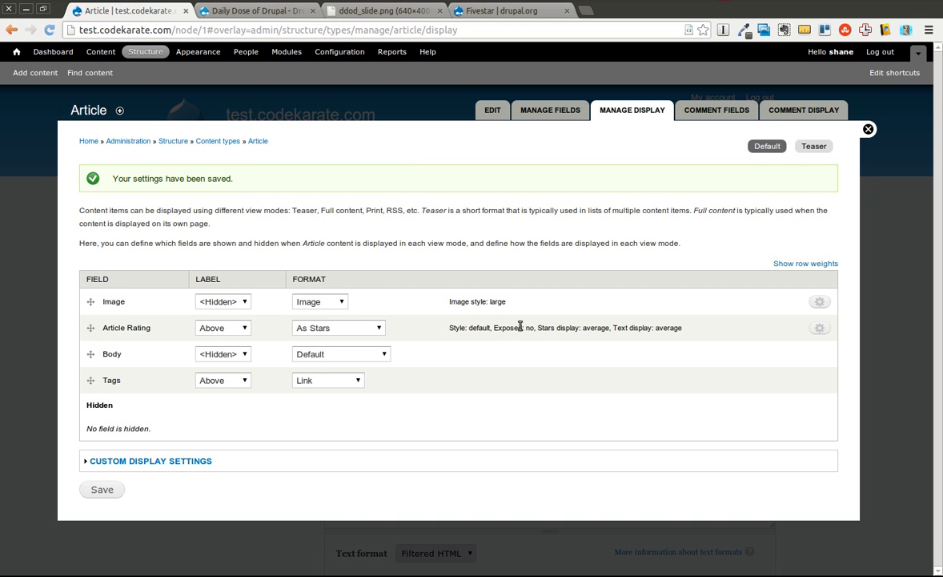
pyautogui.click(819, 327)
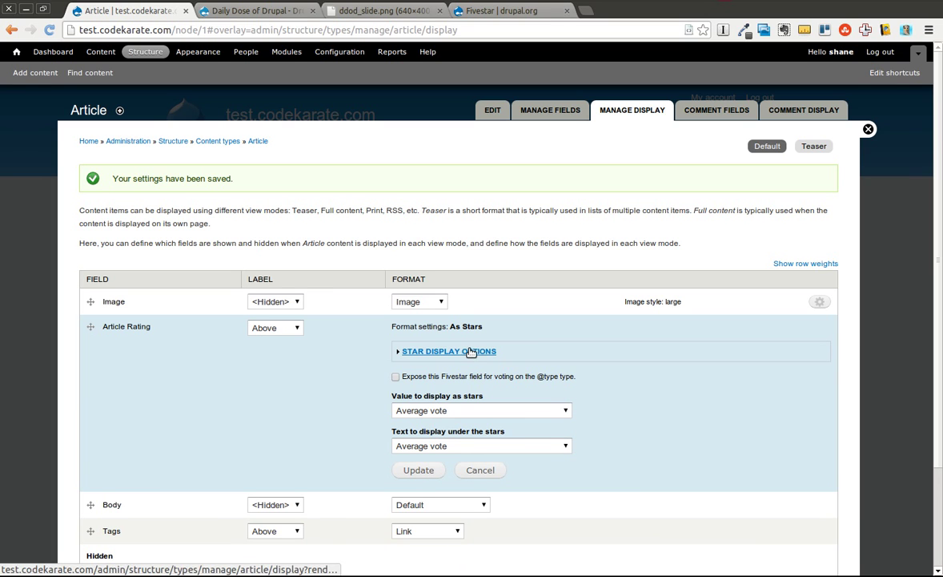
pyautogui.click(418, 471)
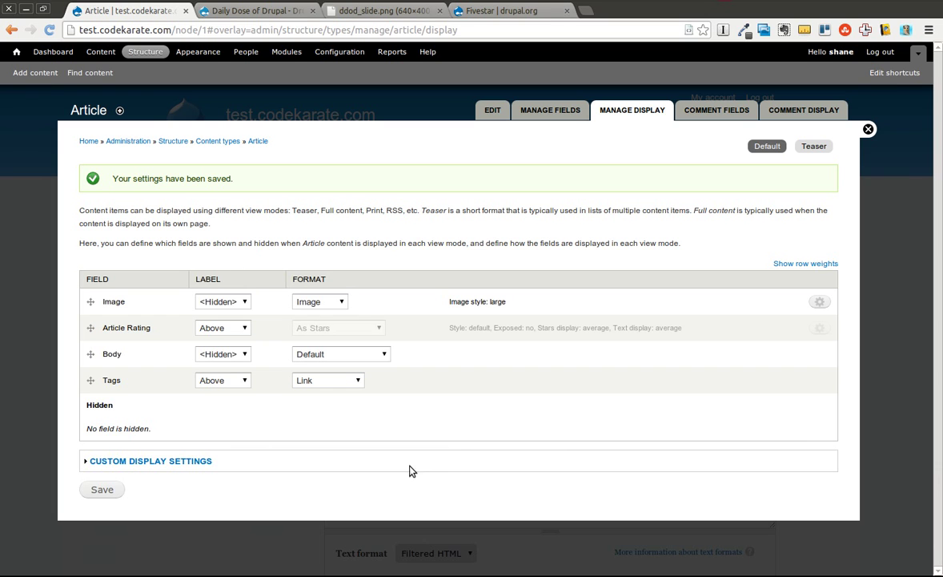
pyautogui.click(95, 487)
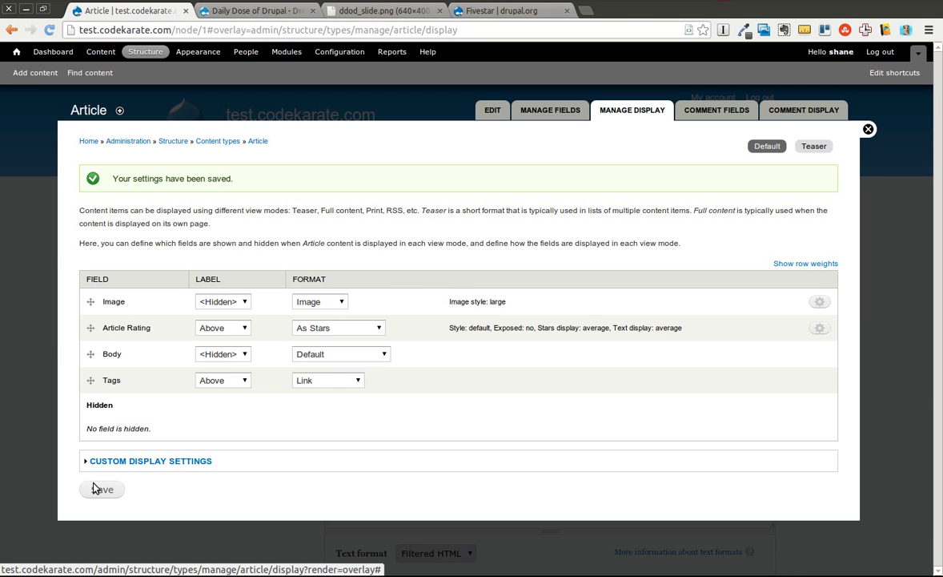
pyautogui.hotkey('alt', 'Tab')
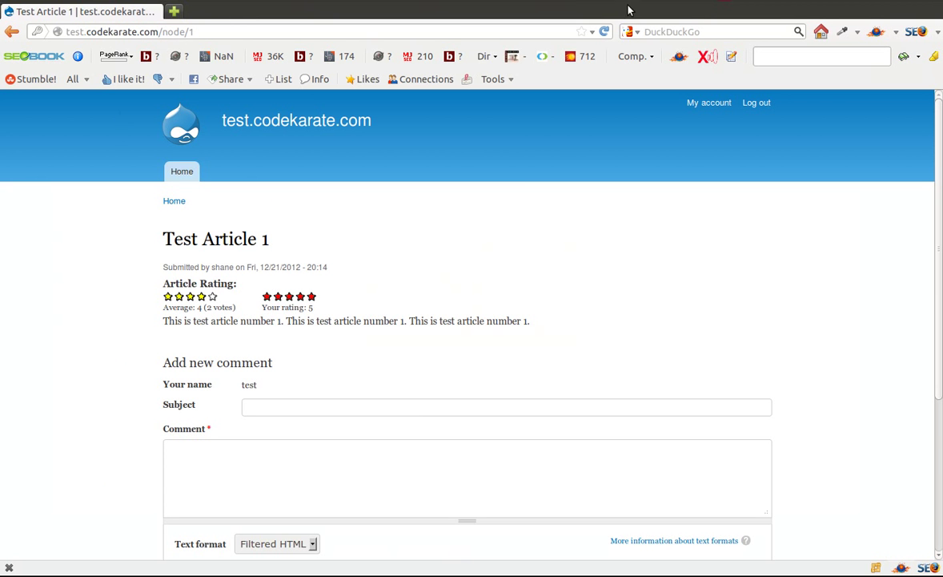
# Step: Reload Test Article 1 to confirm only the average stars appear, then return to Manage Display
pyautogui.click(603, 32)
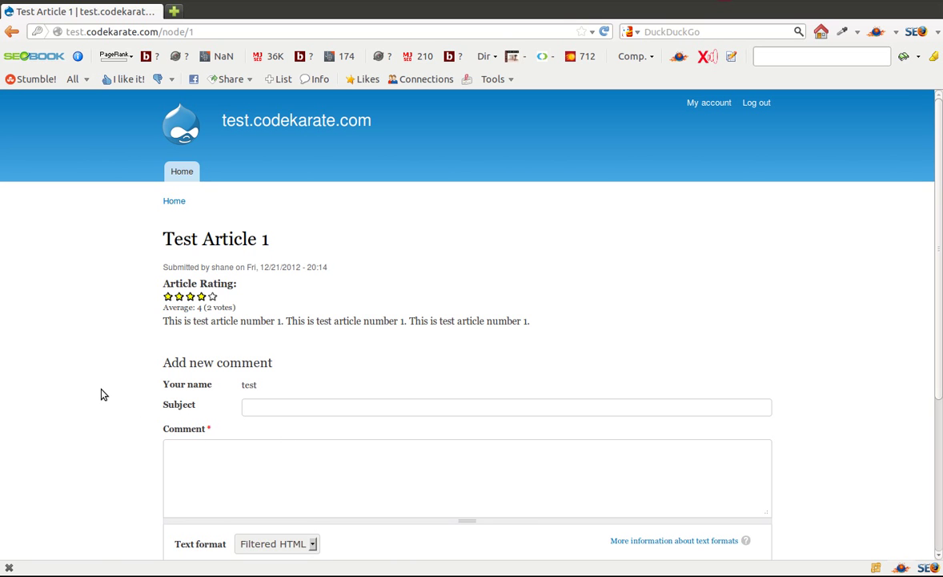
pyautogui.hotkey('alt', 'Tab')
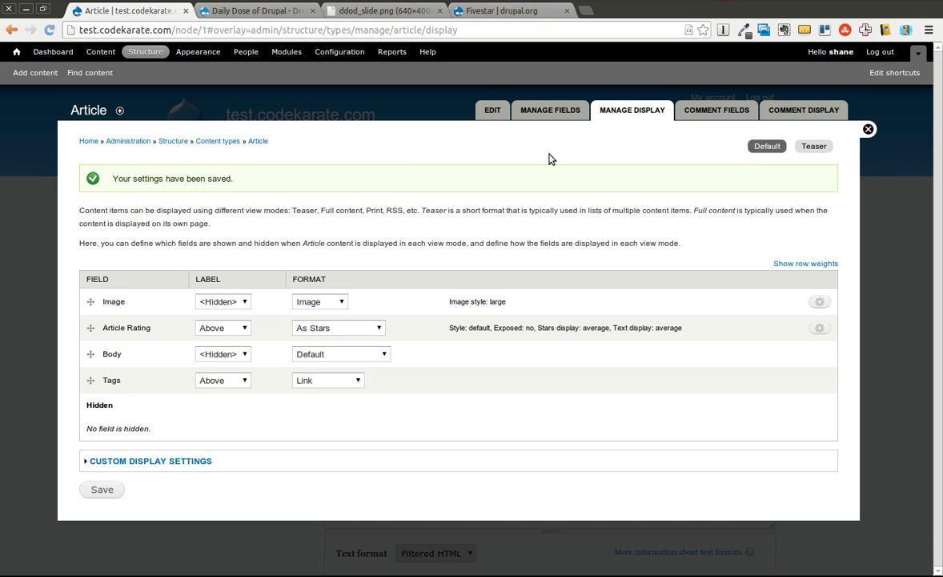
# Step: Add the existing field_article_rating to Article comments with the Stars (rated while editing) widget
pyautogui.click(687, 118)
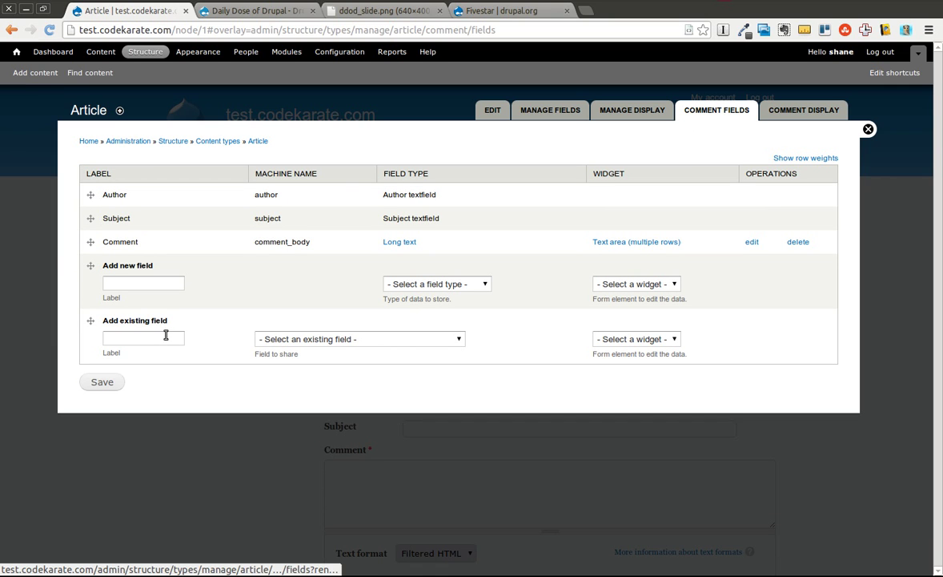
pyautogui.click(157, 337)
pyautogui.click(300, 339)
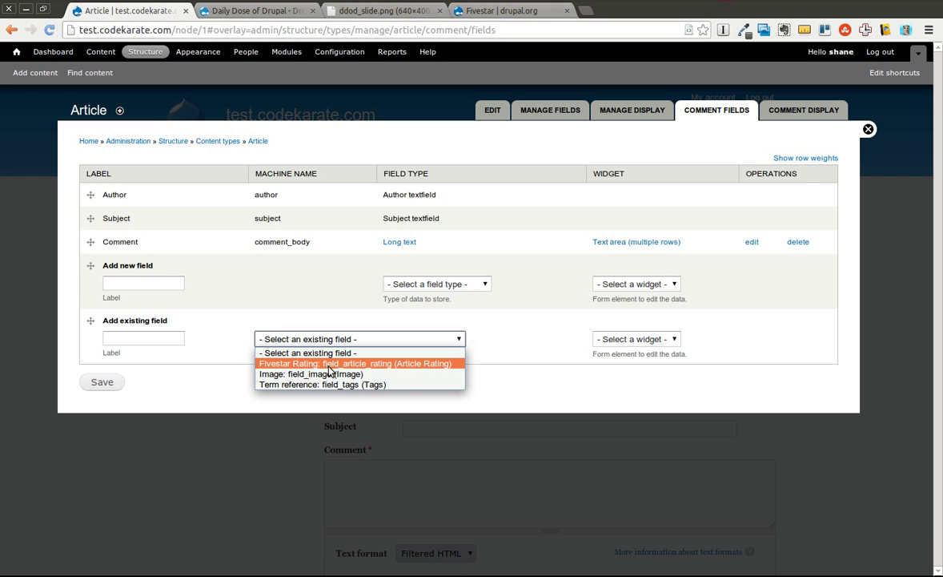
pyautogui.click(430, 363)
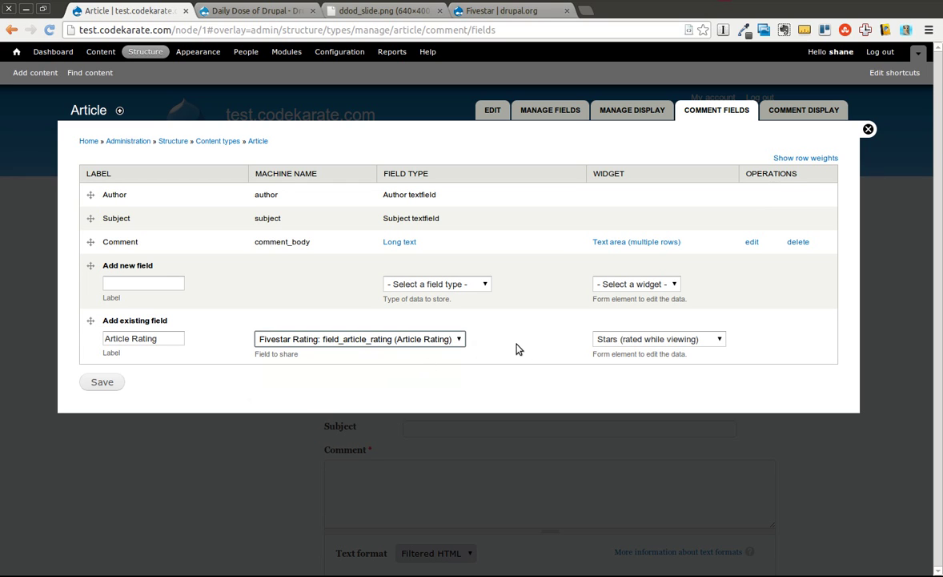
pyautogui.click(704, 342)
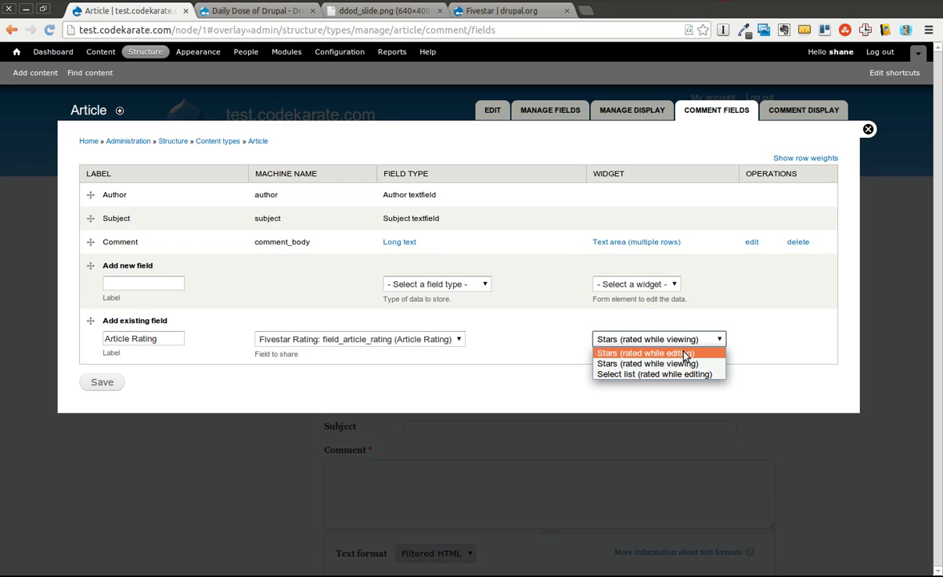
pyautogui.click(704, 353)
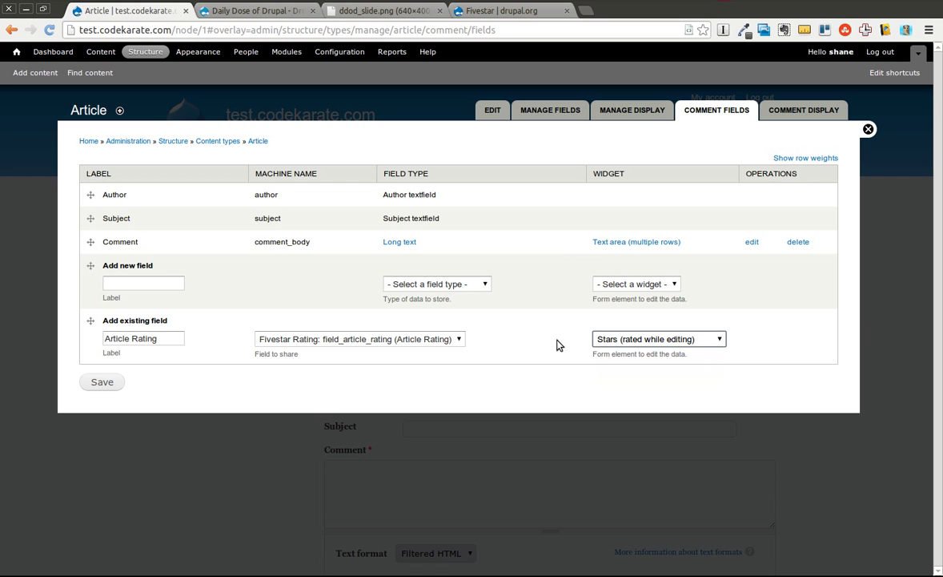
# Step: Keep 5 stars and set the comment rating's Voting target to Parent Node
pyautogui.click(103, 382)
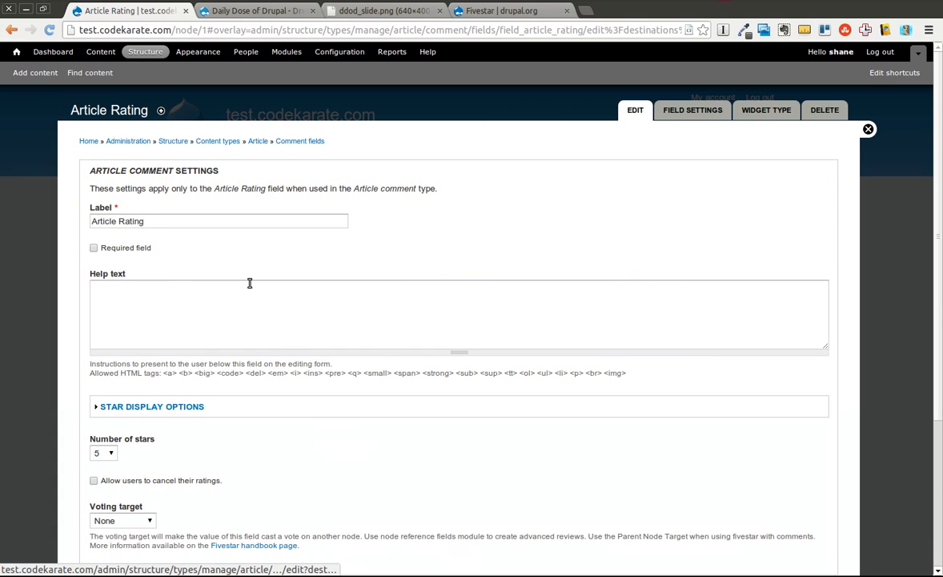
pyautogui.scroll(-3, 249, 283)
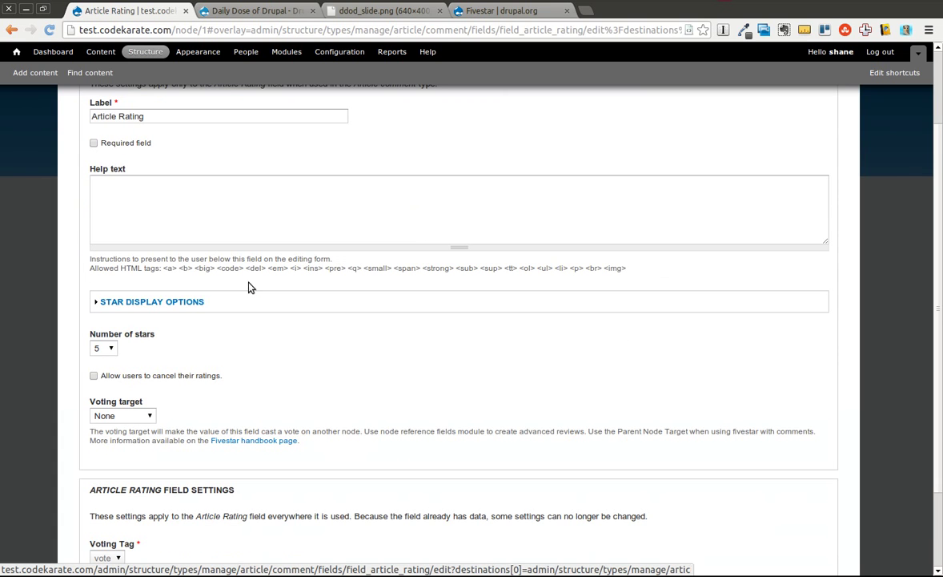
pyautogui.click(176, 302)
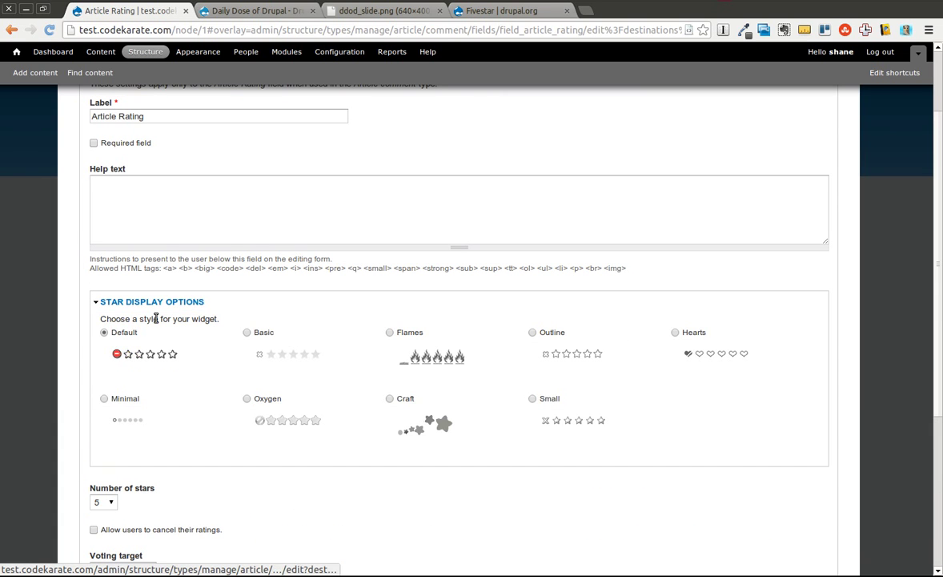
pyautogui.click(140, 302)
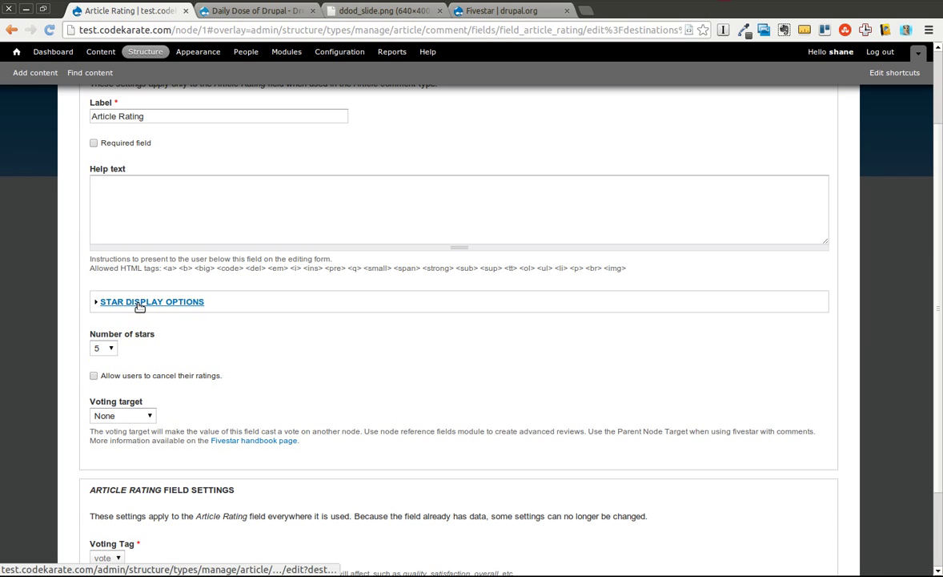
pyautogui.click(102, 347)
pyautogui.click(102, 348)
pyautogui.scroll(-3, 203, 350)
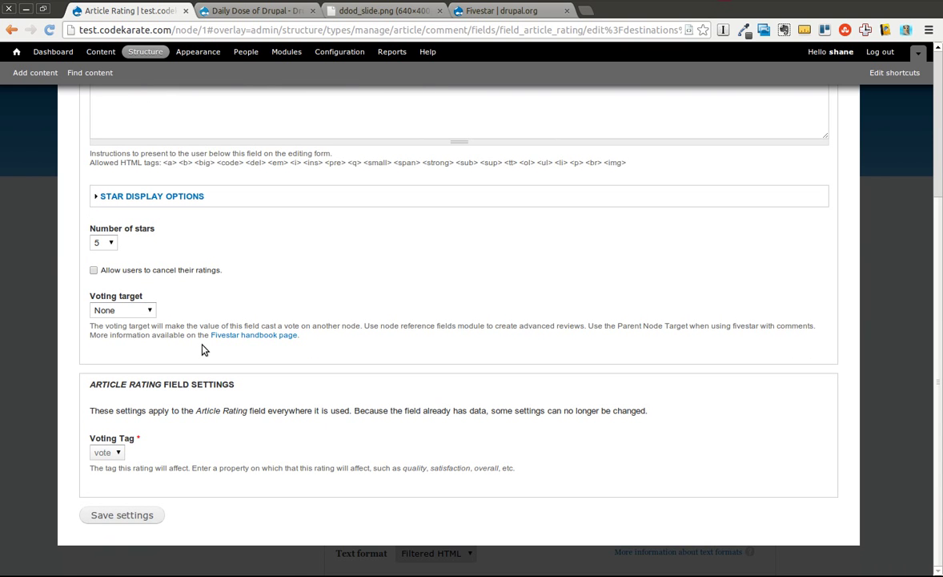
pyautogui.click(151, 311)
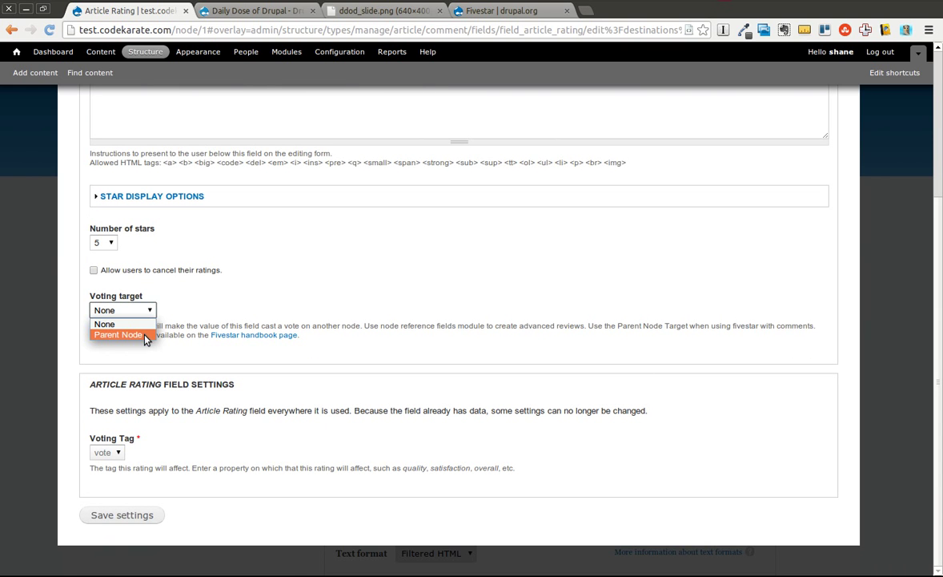
pyautogui.click(141, 335)
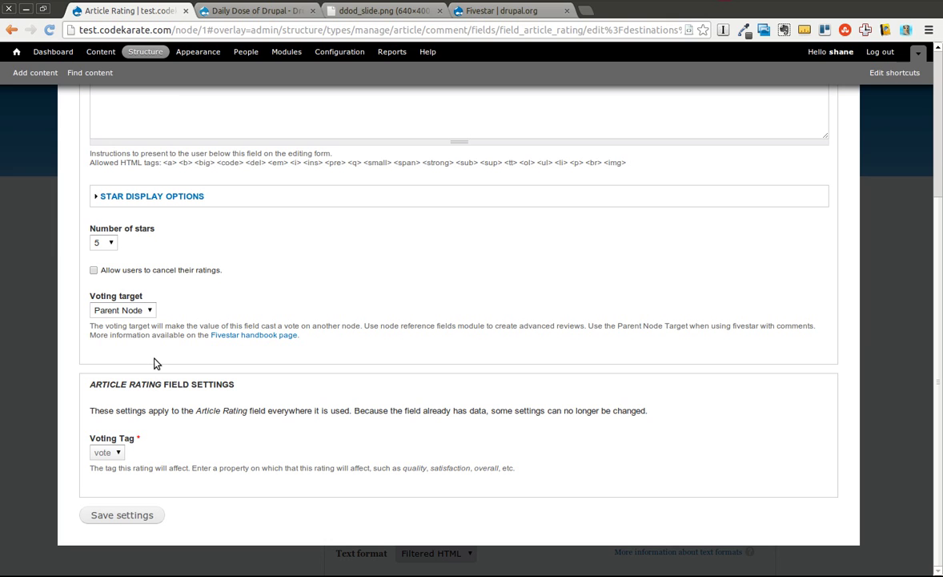
# Step: Save the rating field settings and move Article Rating above Comment in form and display
pyautogui.click(120, 517)
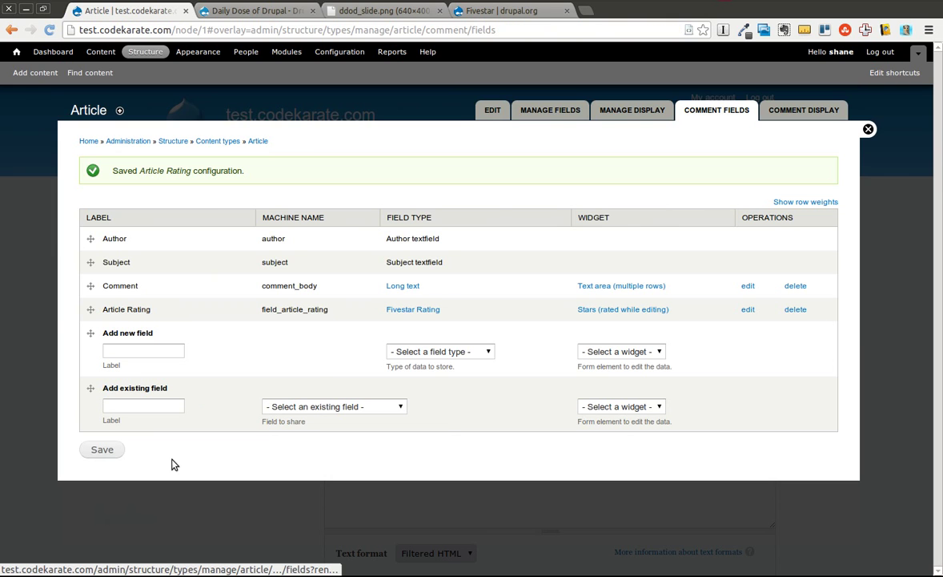
pyautogui.moveTo(90, 309)
pyautogui.mouseDown()
pyautogui.moveTo(76, 241)
pyautogui.moveTo(89, 320)
pyautogui.mouseUp()
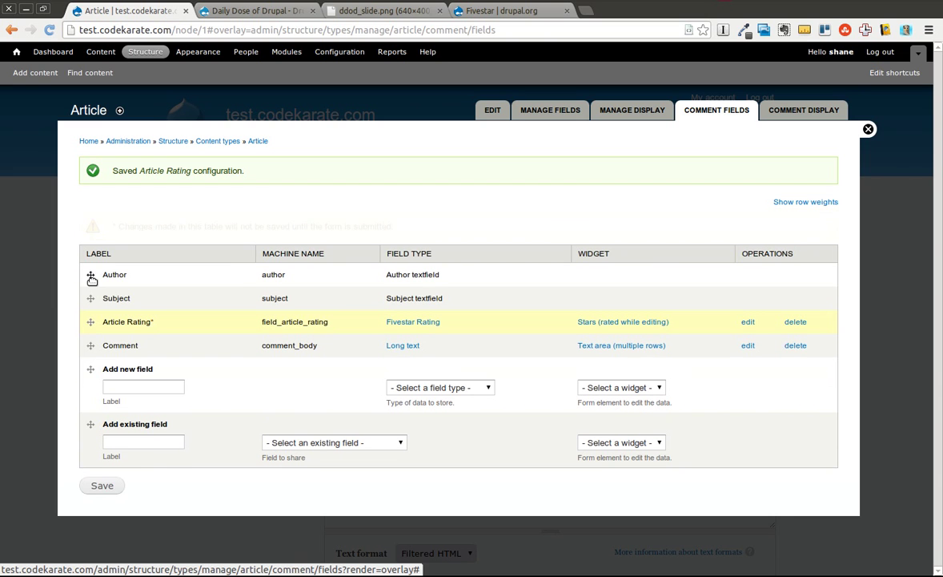
pyautogui.click(103, 486)
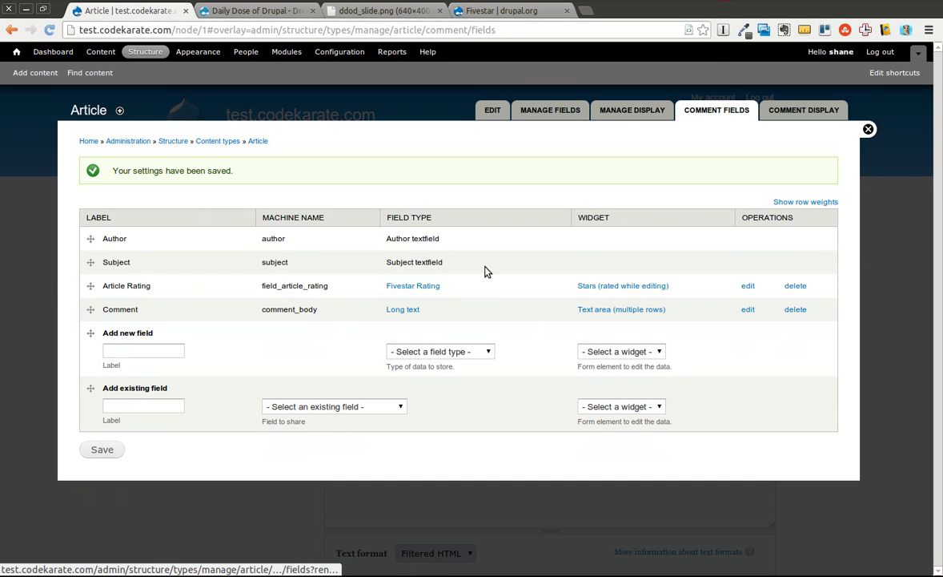
pyautogui.click(799, 112)
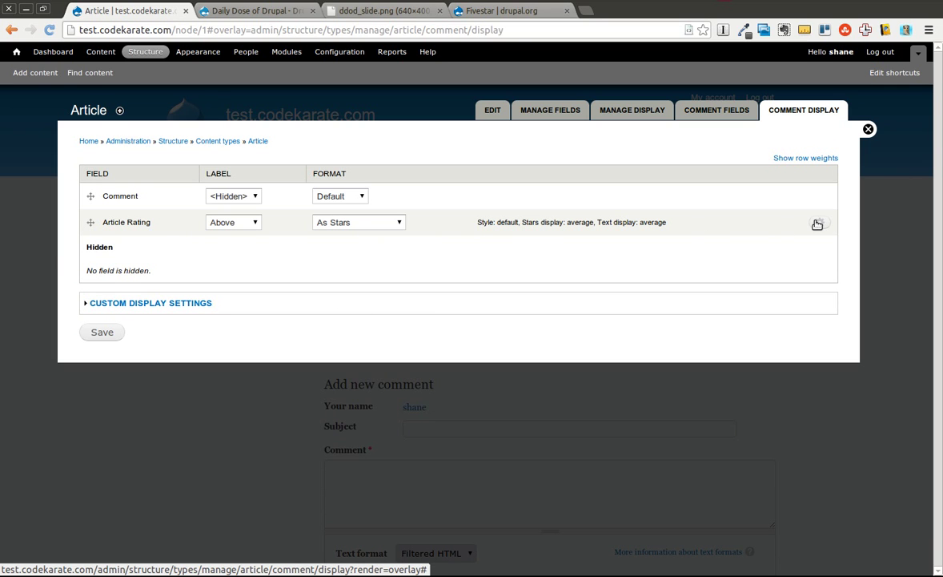
pyautogui.moveTo(91, 222); pyautogui.dragTo(88, 192)
pyautogui.click(95, 369)
# Step: Set the comment Article Rating's stars and text to the user's vote and save
pyautogui.click(358, 242)
pyautogui.click(362, 241)
pyautogui.click(819, 240)
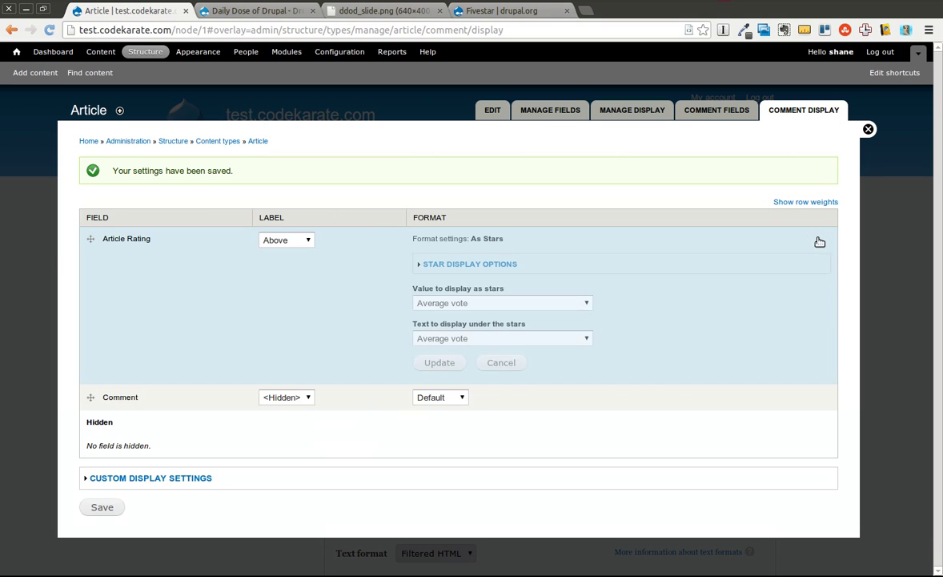
pyautogui.click(454, 308)
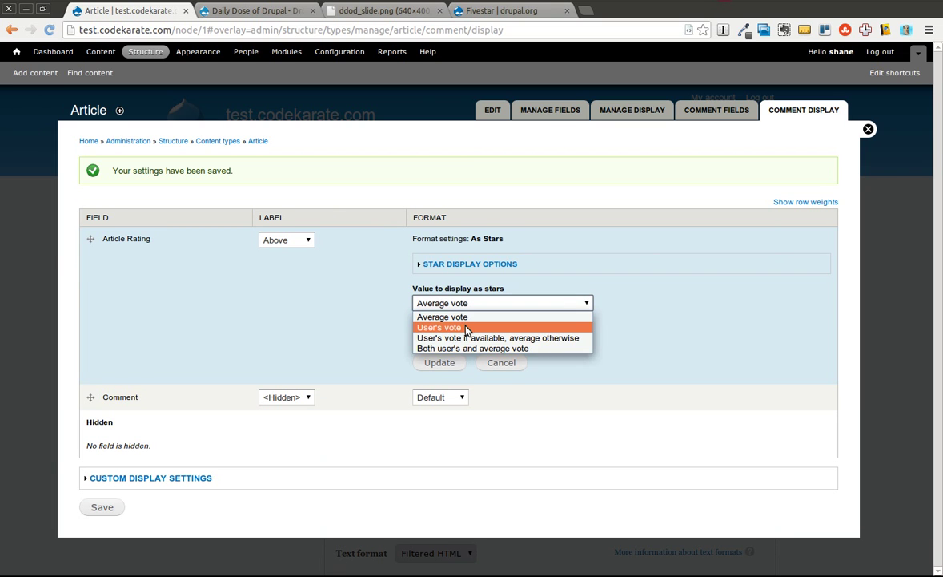
pyautogui.click(439, 328)
pyautogui.click(489, 338)
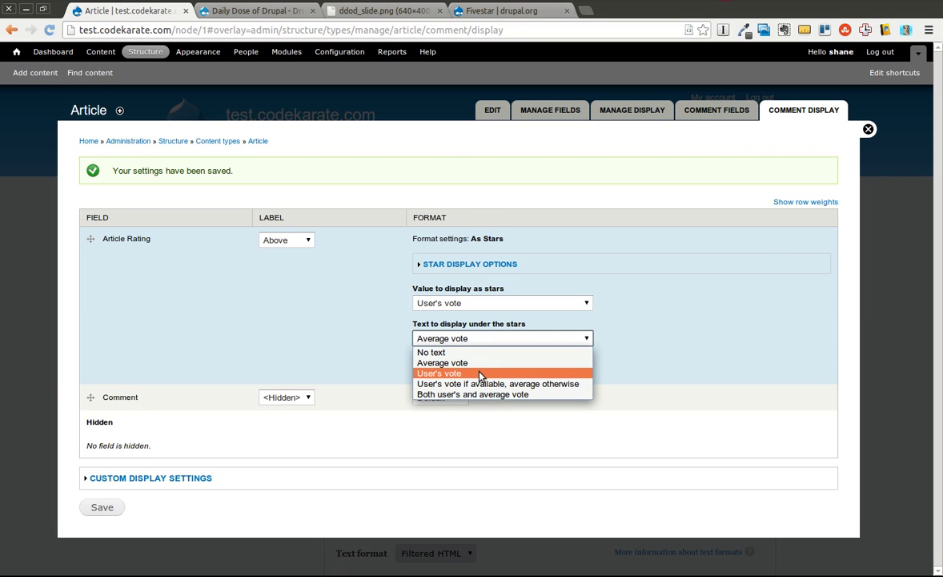
pyautogui.click(483, 374)
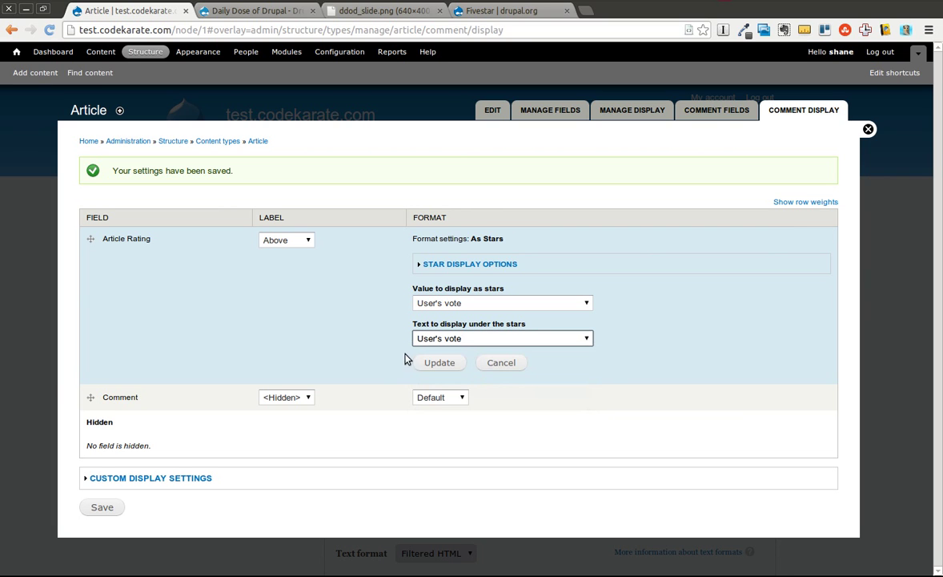
pyautogui.click(445, 363)
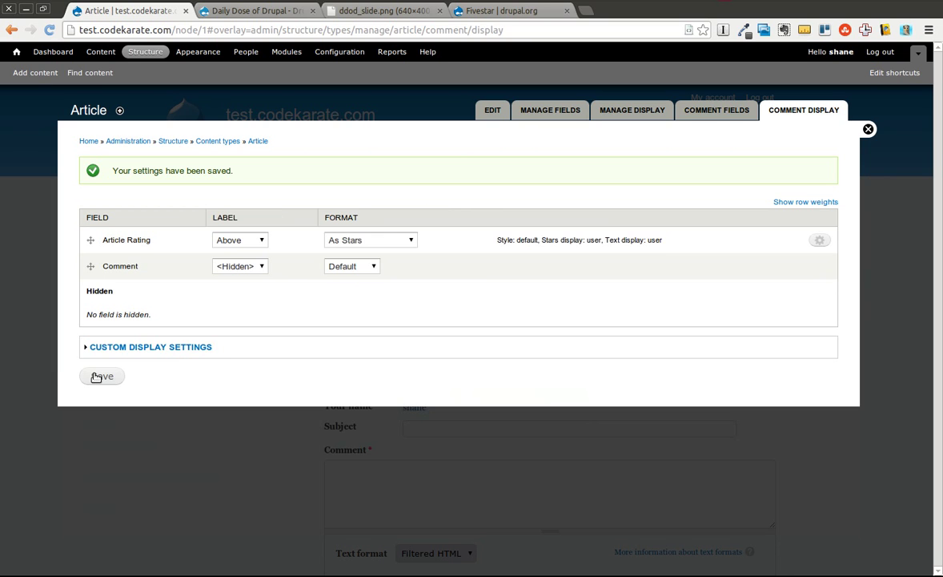
pyautogui.click(97, 377)
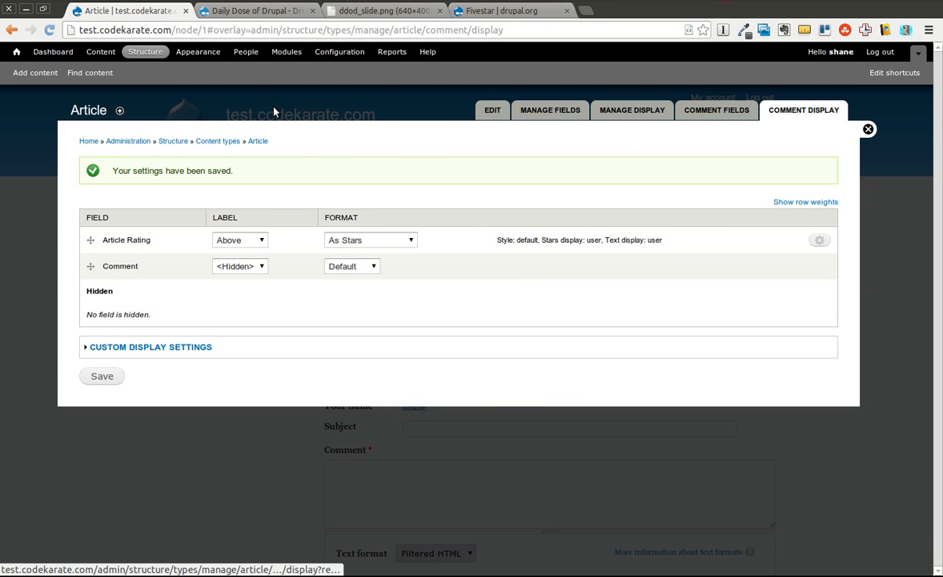
# Step: Review the People permissions table, then return to the site's front page
pyautogui.click(255, 51)
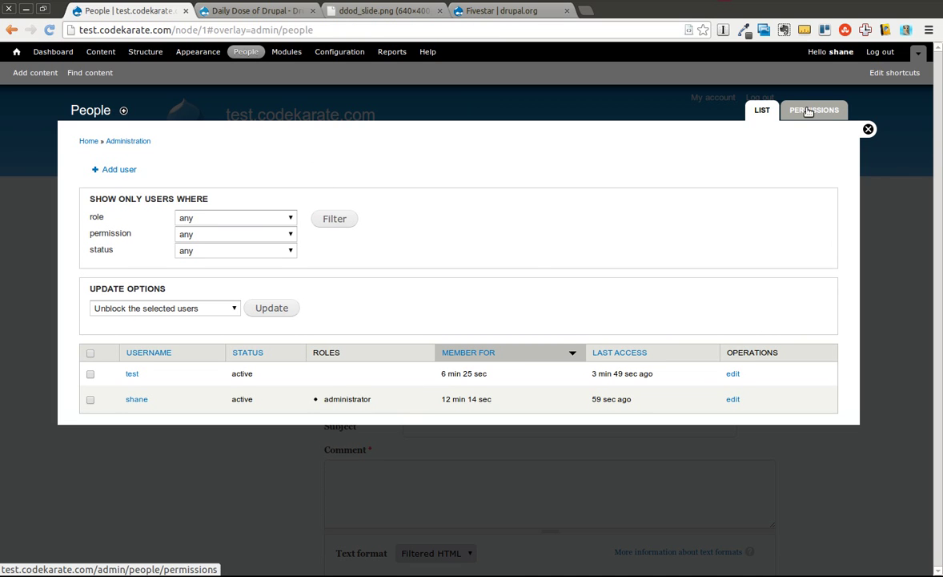
pyautogui.click(810, 111)
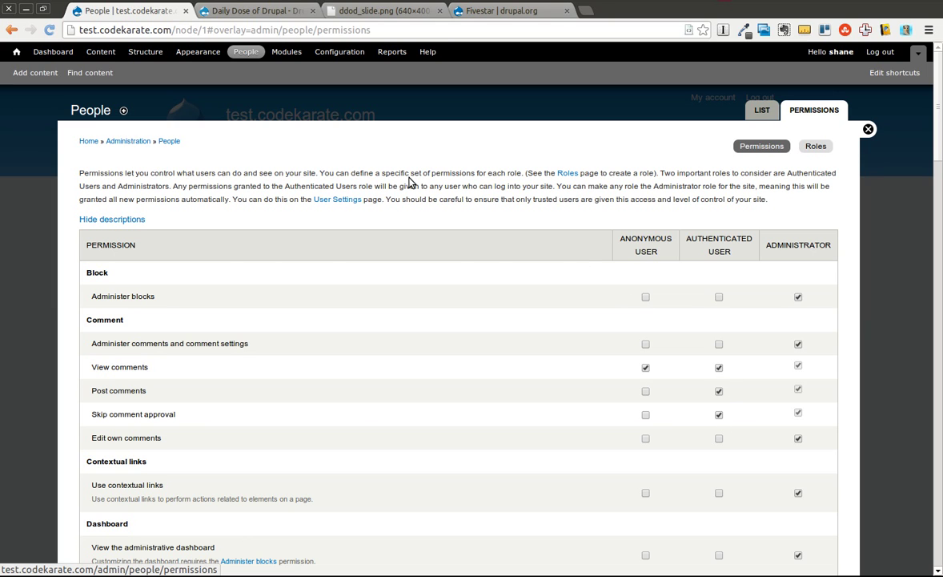
pyautogui.hotkey('alt', 'Tab')
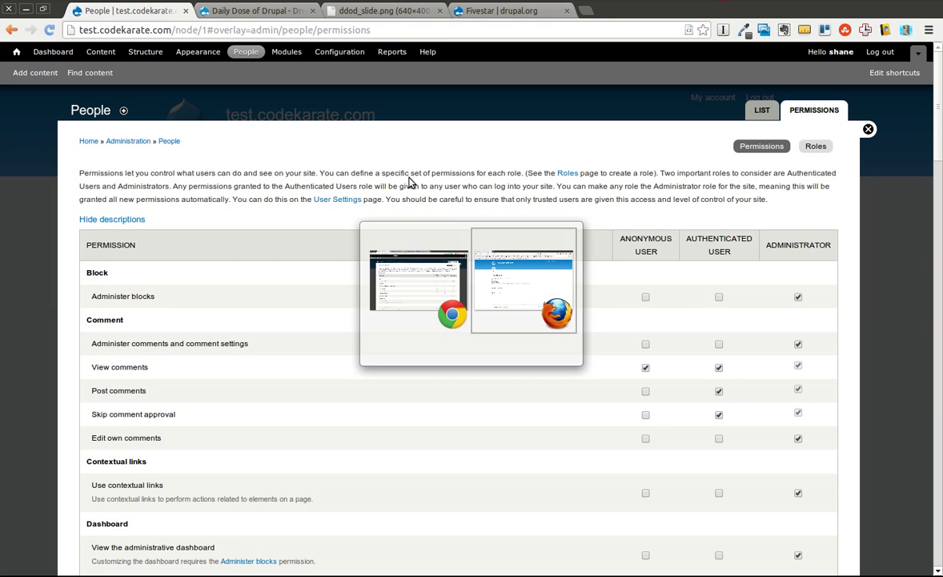
pyautogui.hotkey('alt', 'Tab')
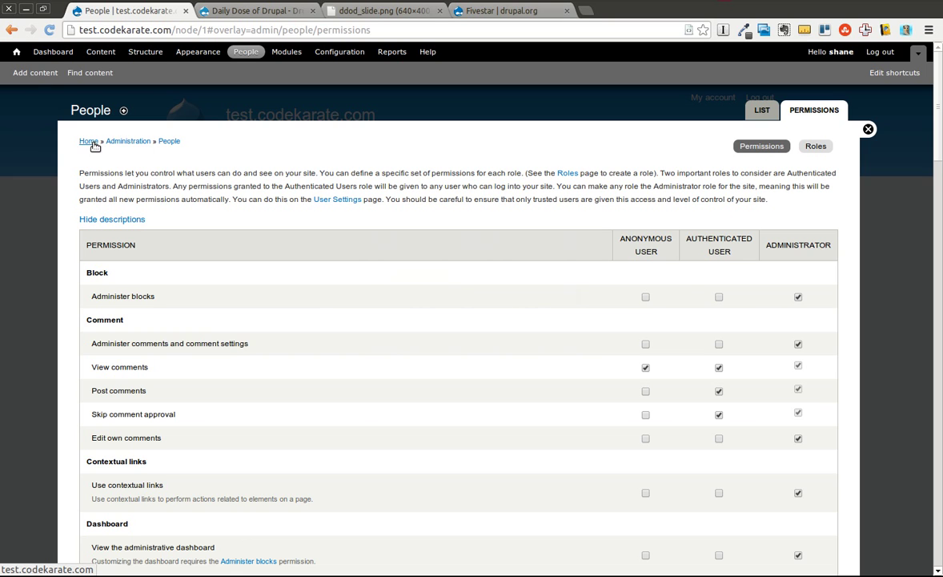
pyautogui.click(93, 144)
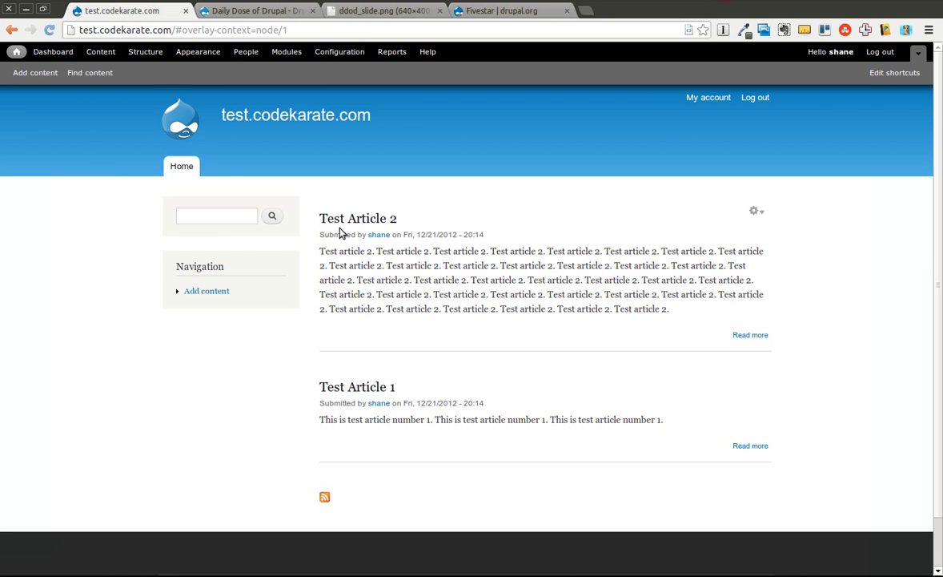
# Step: On Test Article 2, rate four stars and enter the comment subject 'Good post'
pyautogui.click(336, 217)
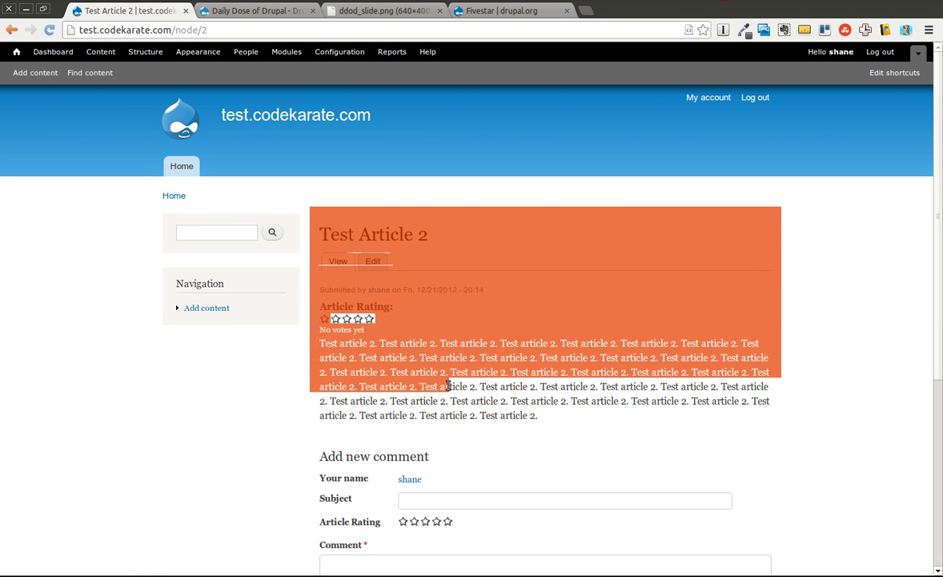
pyautogui.click(437, 521)
pyautogui.click(432, 506)
pyautogui.write('Good post')
pyautogui.press('Tab')
pyautogui.press('Tab')
# Step: Write the comment body text and post the comment
pyautogui.scroll(-5, 432, 506)
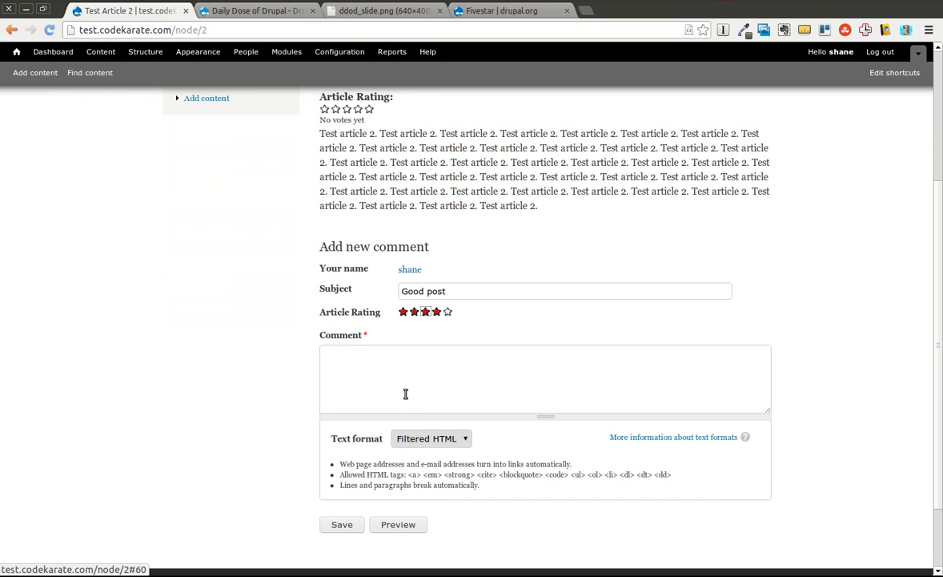
pyautogui.click(405, 393)
pyautogui.write('This is agood')
pyautogui.press('BackSpace')
pyautogui.press('BackSpace')
pyautogui.press('BackSpace')
pyautogui.press('BackSpace')
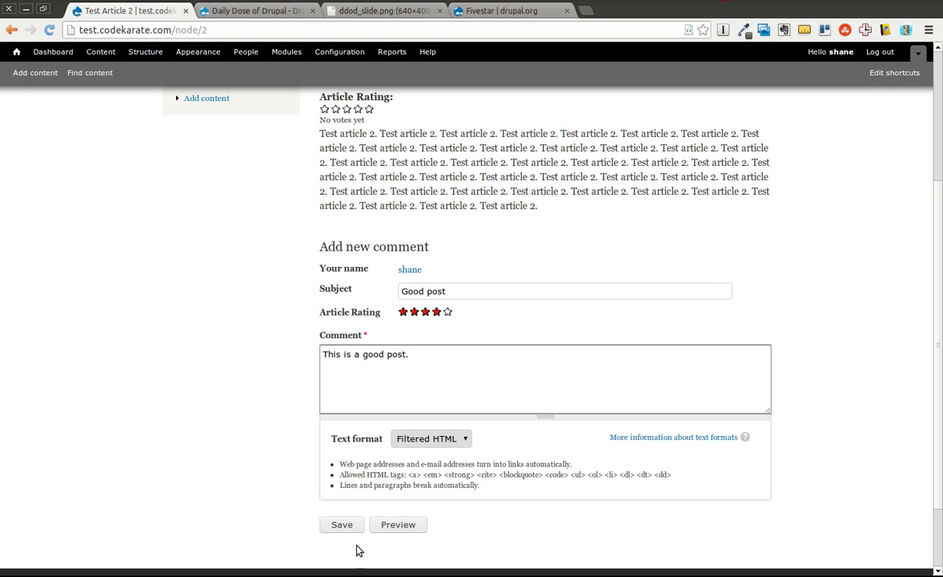
pyautogui.click(328, 525)
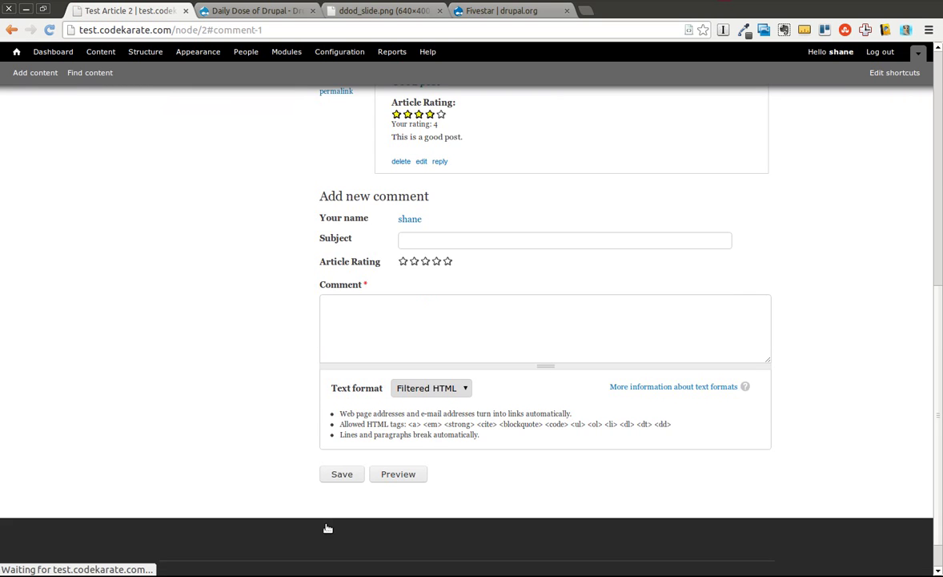
pyautogui.scroll(4, 251, 310)
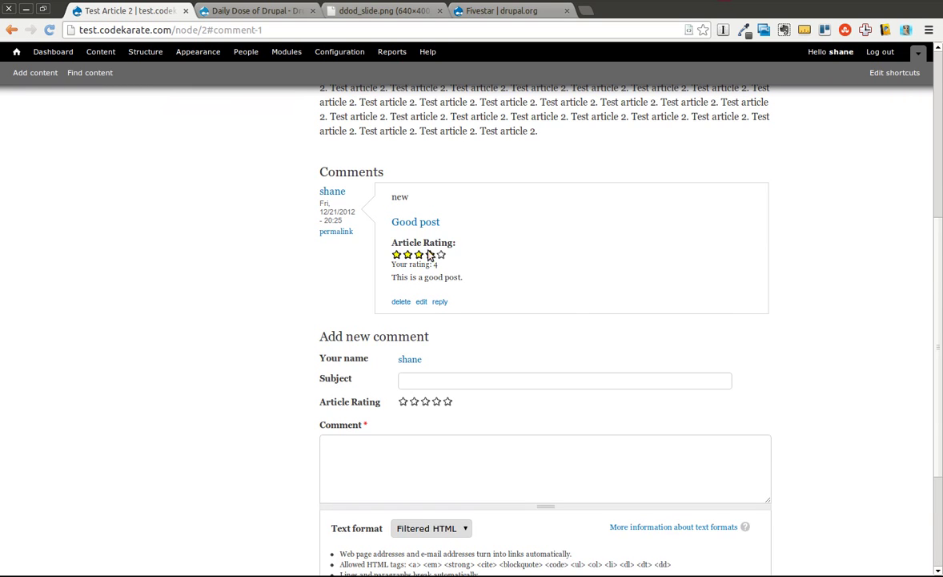
pyautogui.scroll(4, 480, 269)
pyautogui.scroll(4, 488, 272)
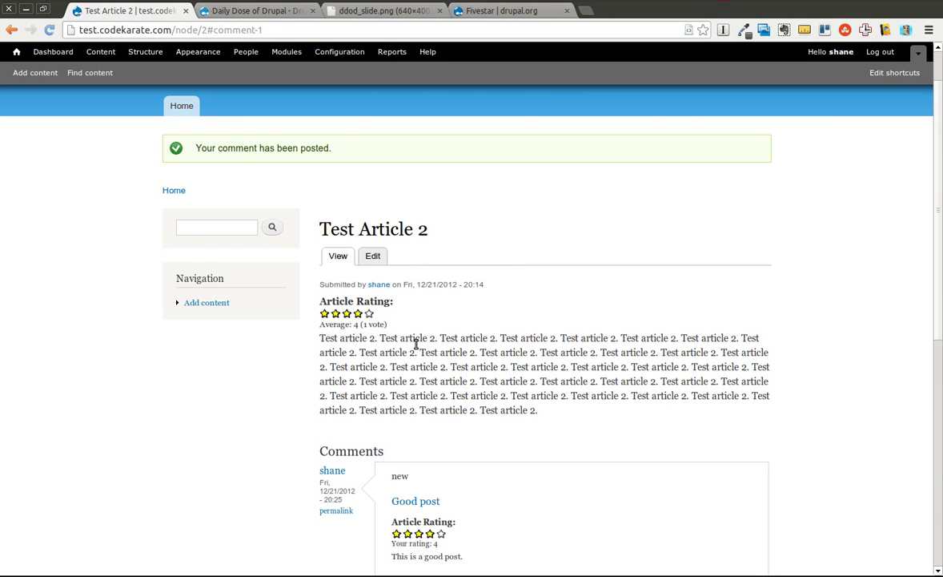
# Step: In the second user's Firefox window, go to the front page and open Test Article 2
pyautogui.hotkey('alt', 'Tab')
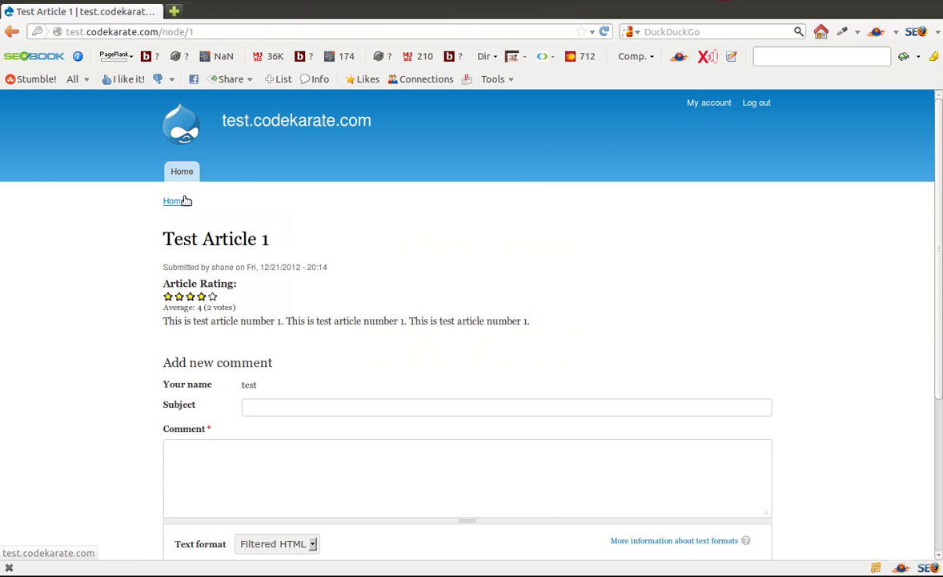
pyautogui.click(191, 177)
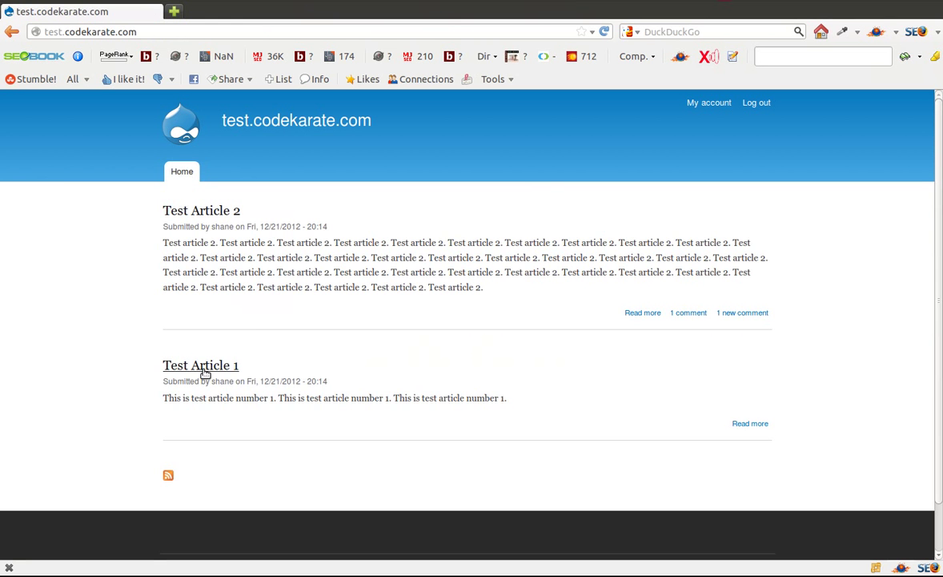
pyautogui.click(211, 210)
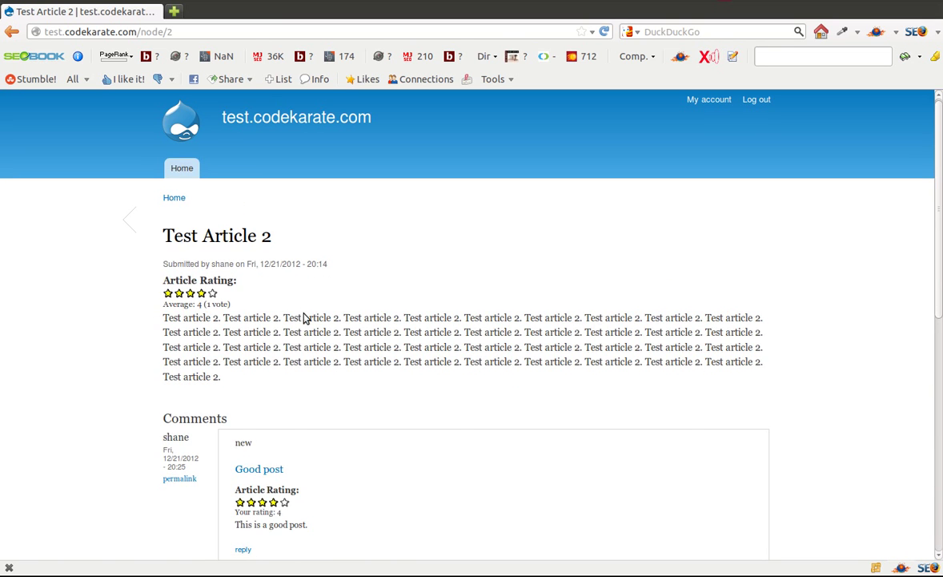
pyautogui.scroll(-3, 303, 318)
pyautogui.scroll(-3, 321, 367)
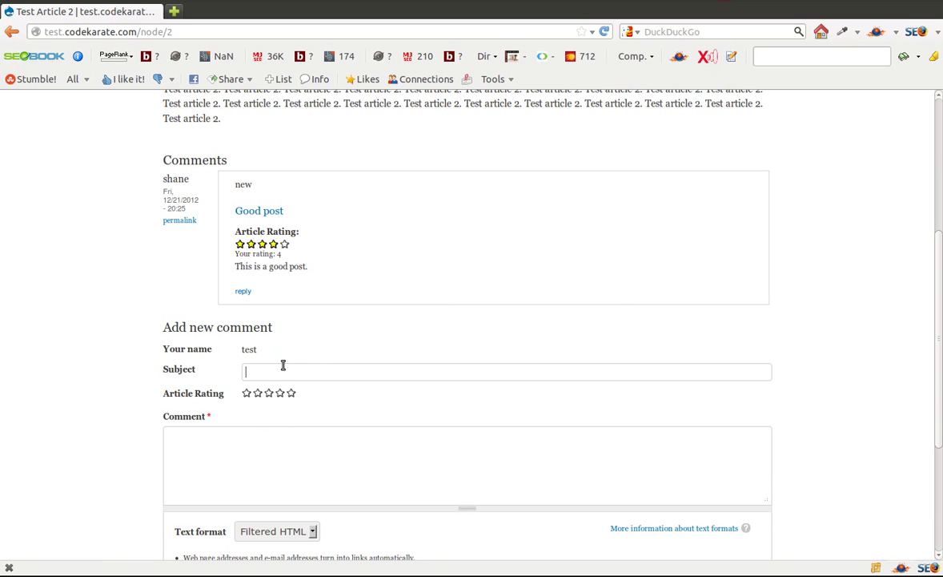
# Step: Post a one-star 'Not good' comment with the body 'This is not good.'
pyautogui.write('good')
pyautogui.click(247, 392)
pyautogui.click(273, 465)
pyautogui.write('This is not good.')
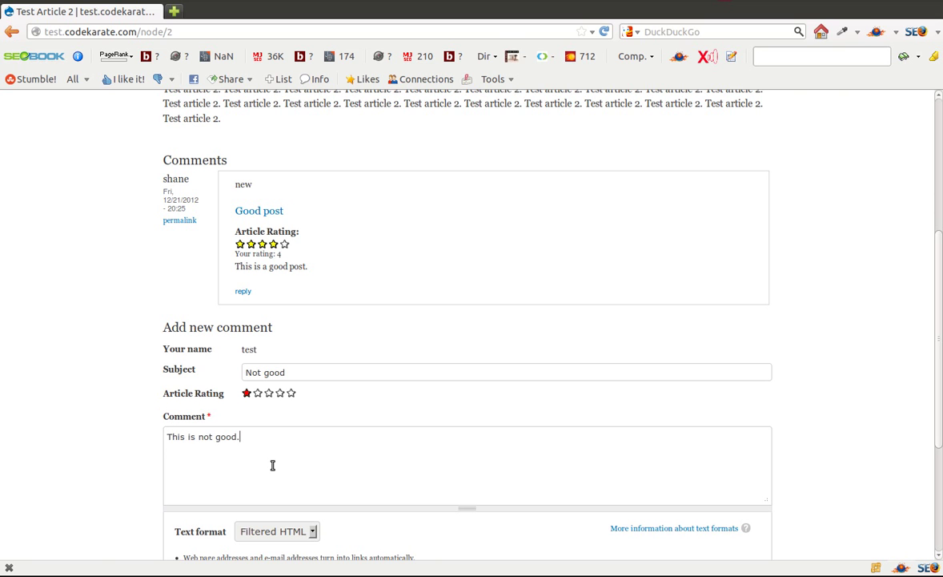
pyautogui.scroll(-3, 272, 465)
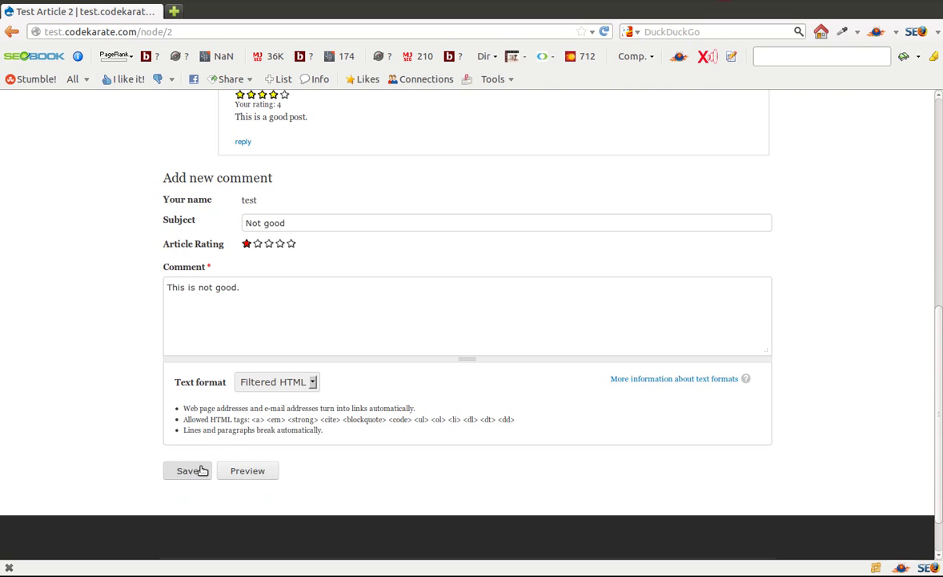
pyautogui.click(190, 470)
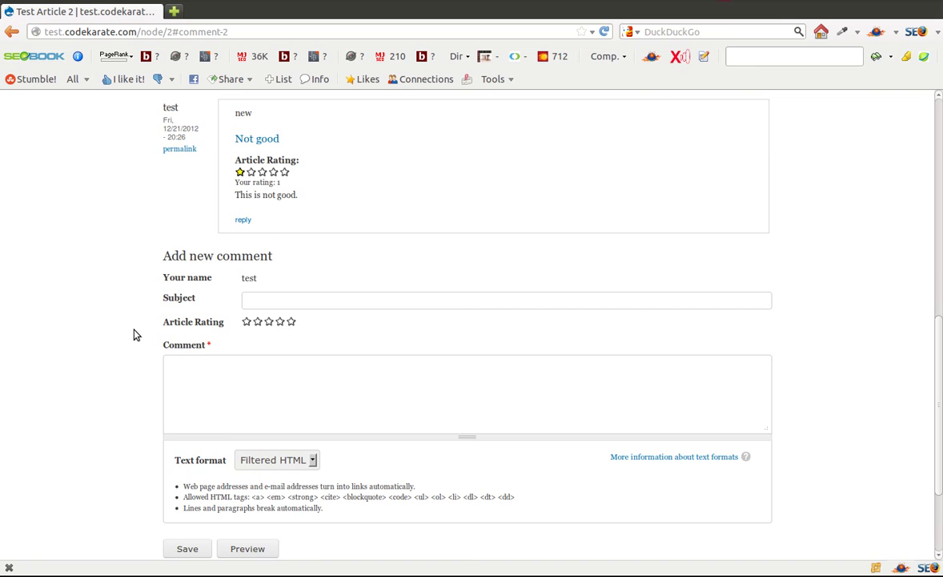
# Step: Scroll the article to check its average now reads 2.5 from 2 votes
pyautogui.scroll(6, 133, 330)
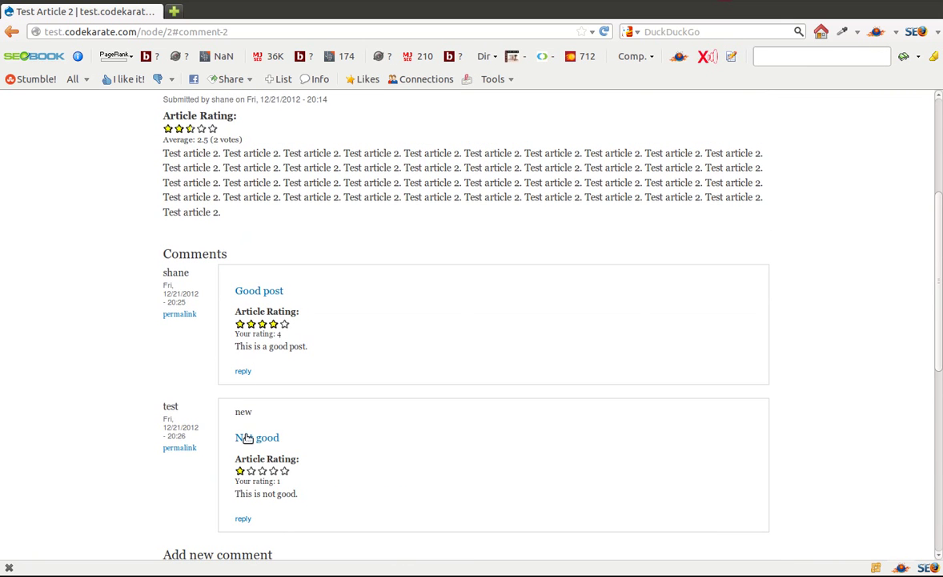
pyautogui.scroll(2, 384, 356)
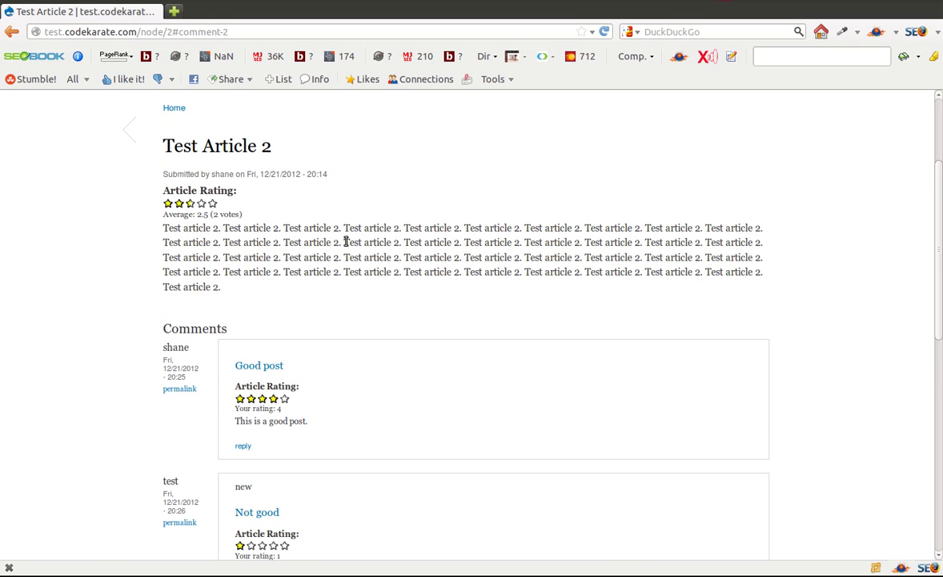
pyautogui.scroll(-1, 362, 271)
pyautogui.scroll(-2, 361, 272)
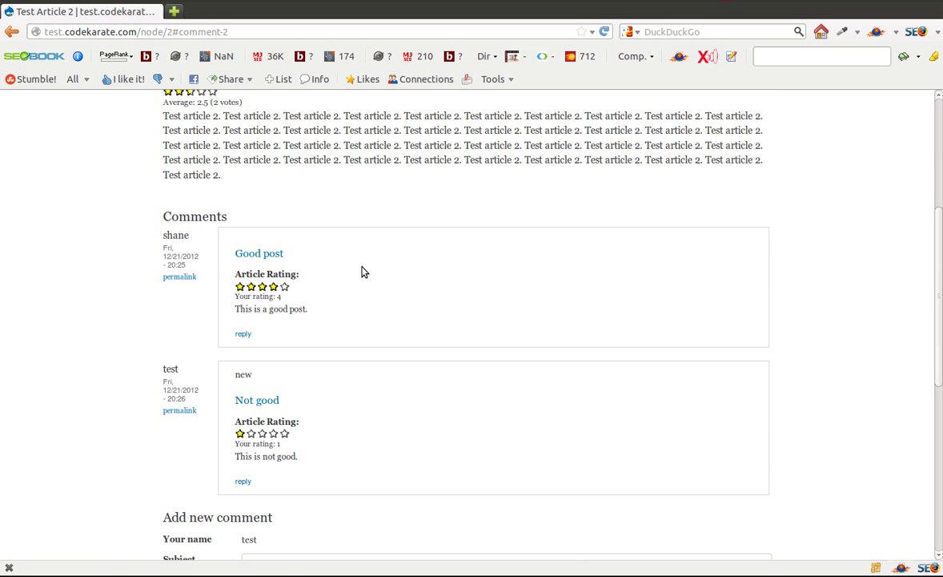
pyautogui.scroll(3, 361, 272)
pyautogui.scroll(-2, 361, 272)
pyautogui.scroll(4, 361, 271)
pyautogui.scroll(1, 361, 271)
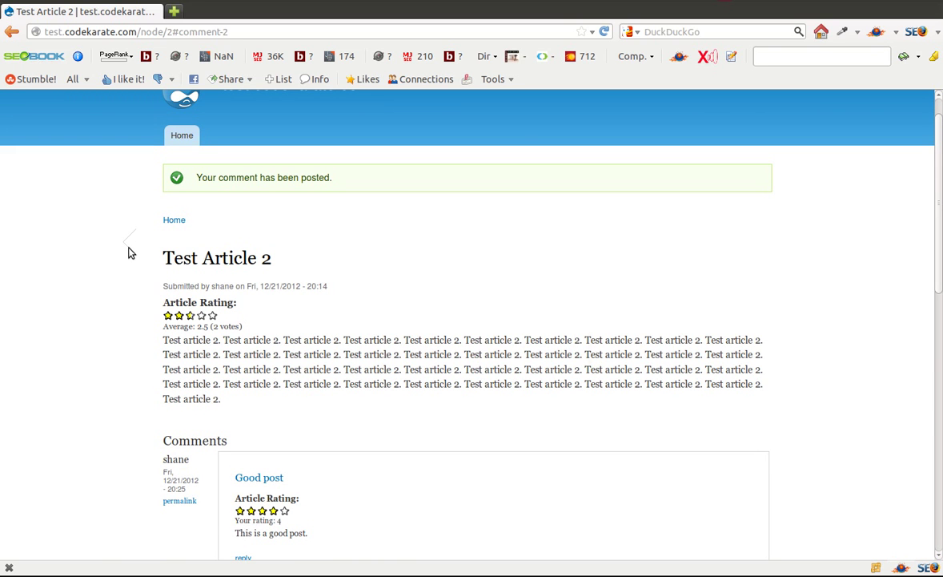
# Step: Switch back to the administrator's Chrome window showing Test Article 2 at Average: 4 (1 vote)
pyautogui.hotkey('alt', 'Tab')
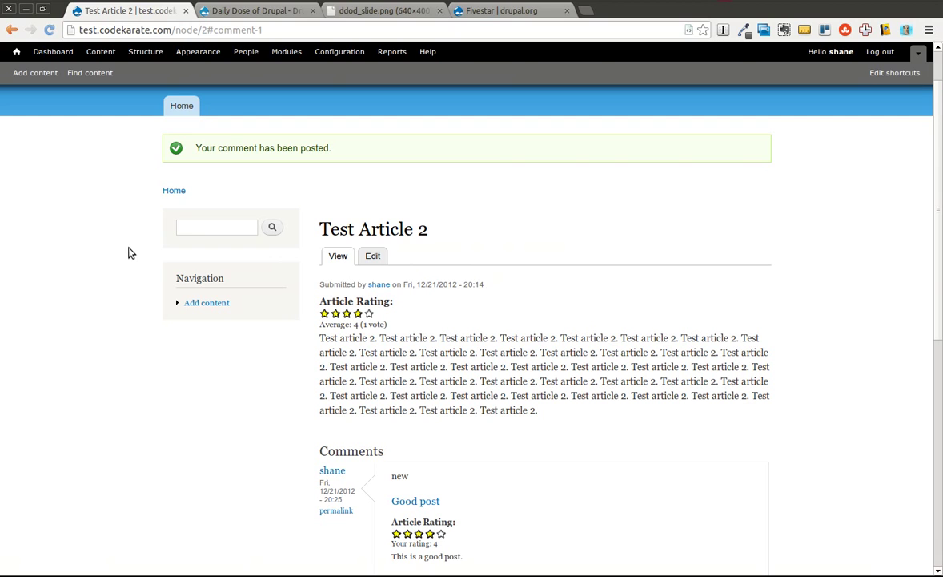